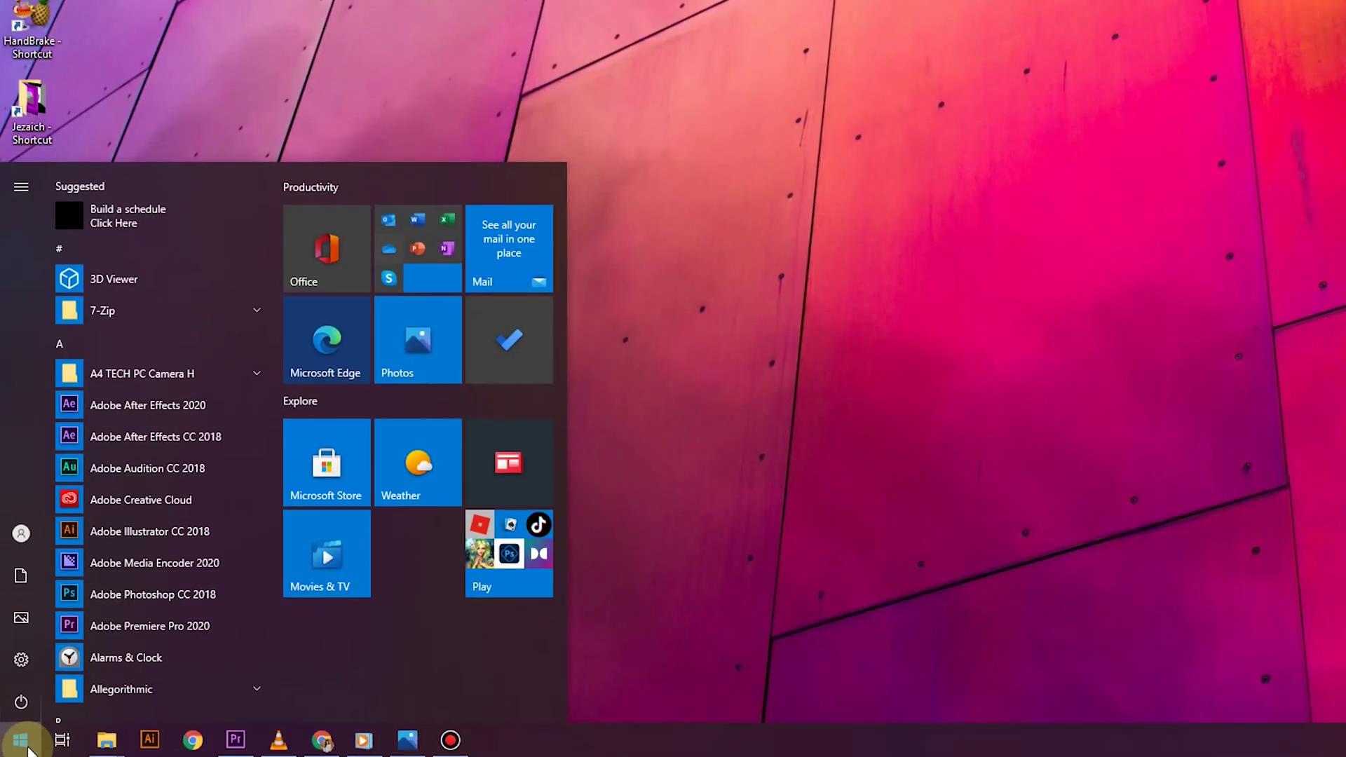
Step: Search 'cin' in the Start menu and launch Maxon Cinema 4D R21
text(cine)
click(258, 259)
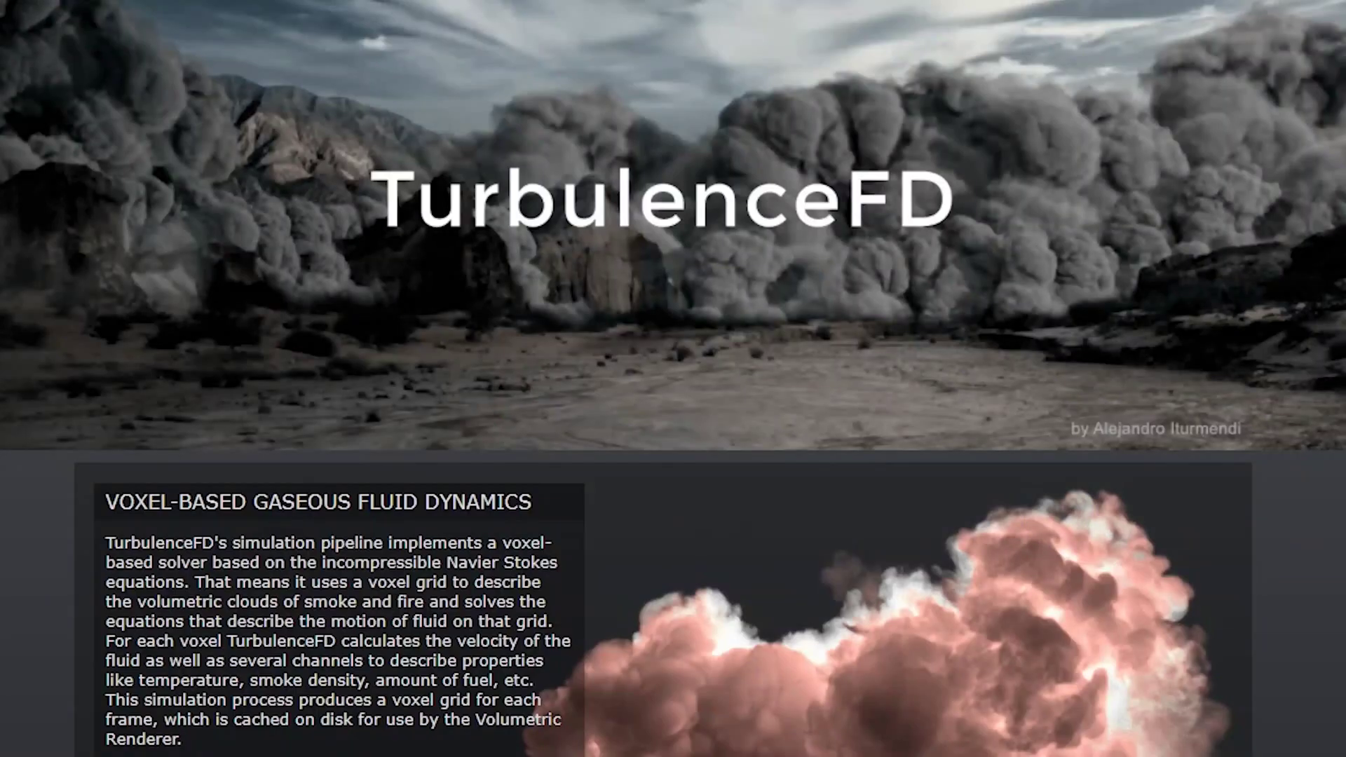
Step: Scroll through the TurbulenceFD feature descriptions and down to the Jawset Gallery renders
scroll(673, 378, down, 15)
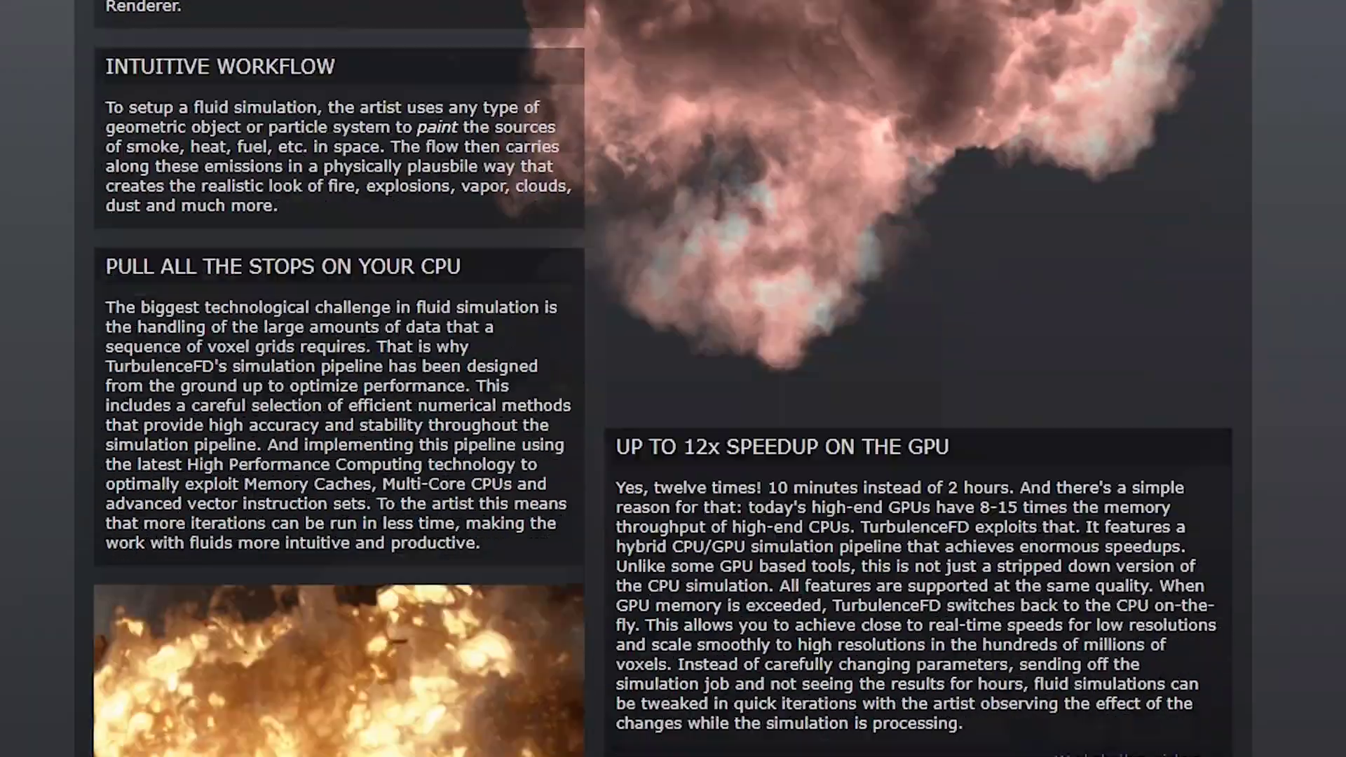
scroll(673, 378, down, 18)
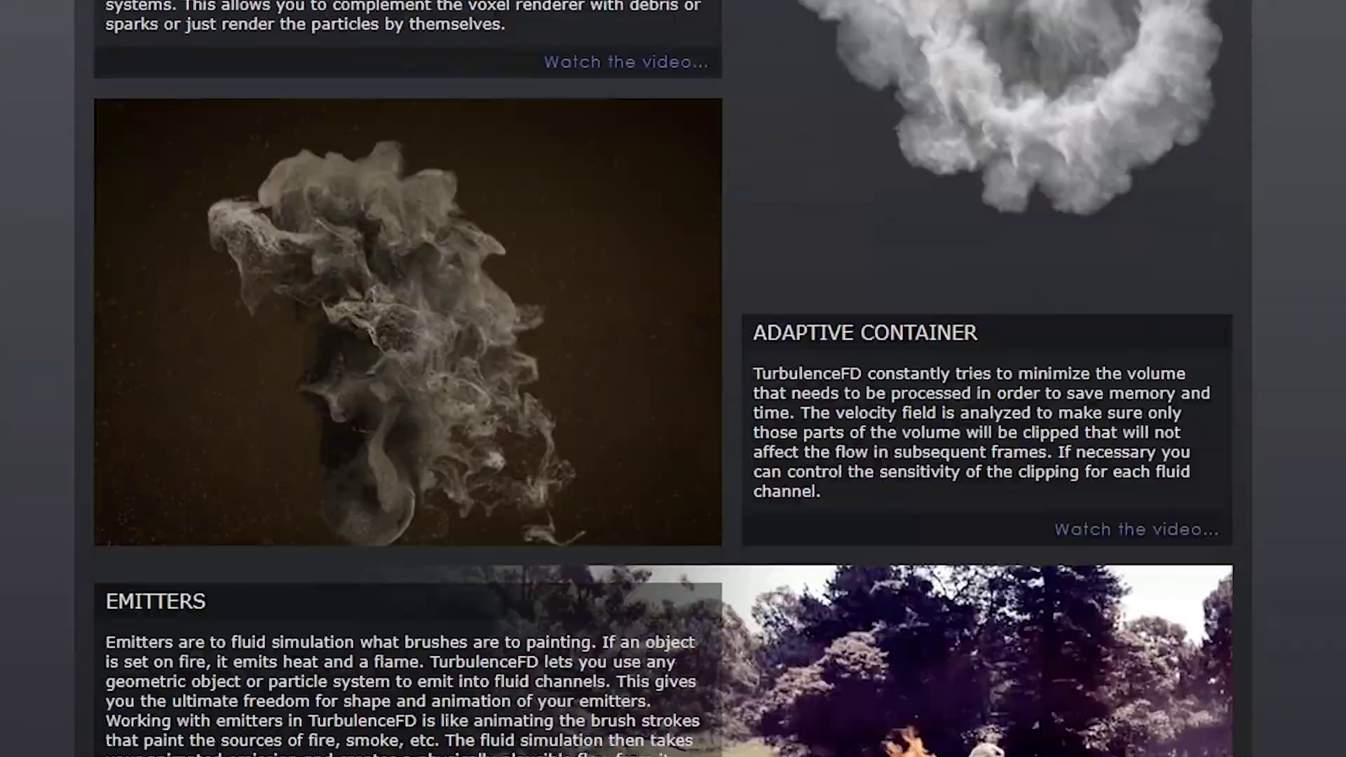
scroll(673, 379, down, 18)
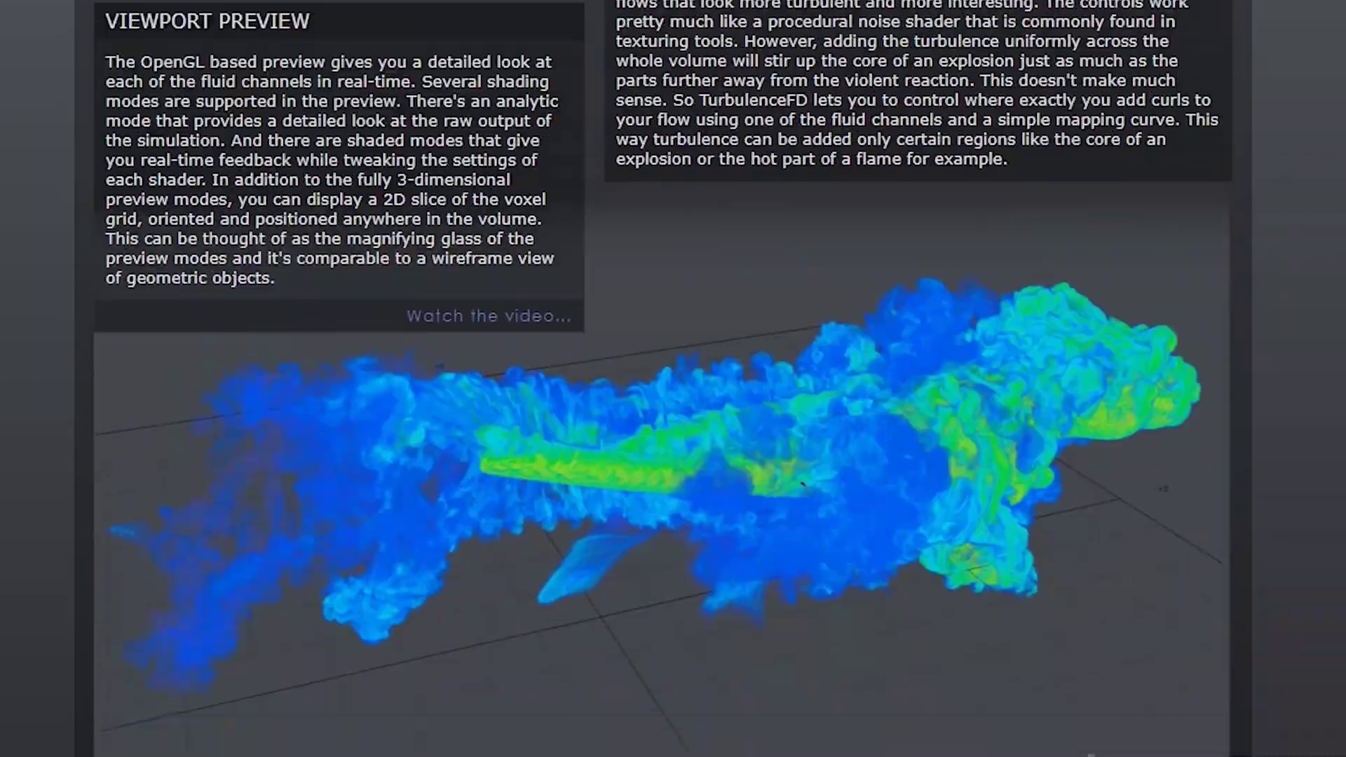
scroll(673, 378, down, 9)
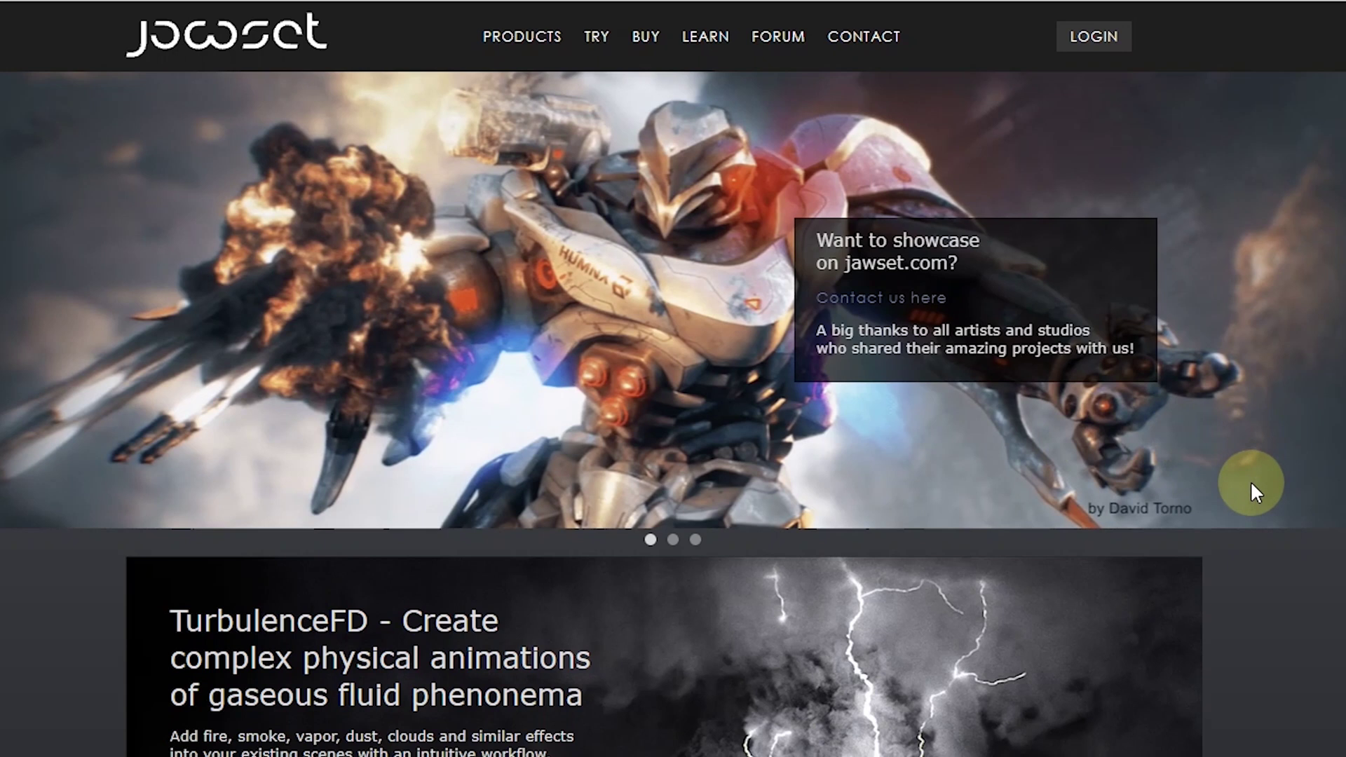
scroll(1251, 481, down, 5)
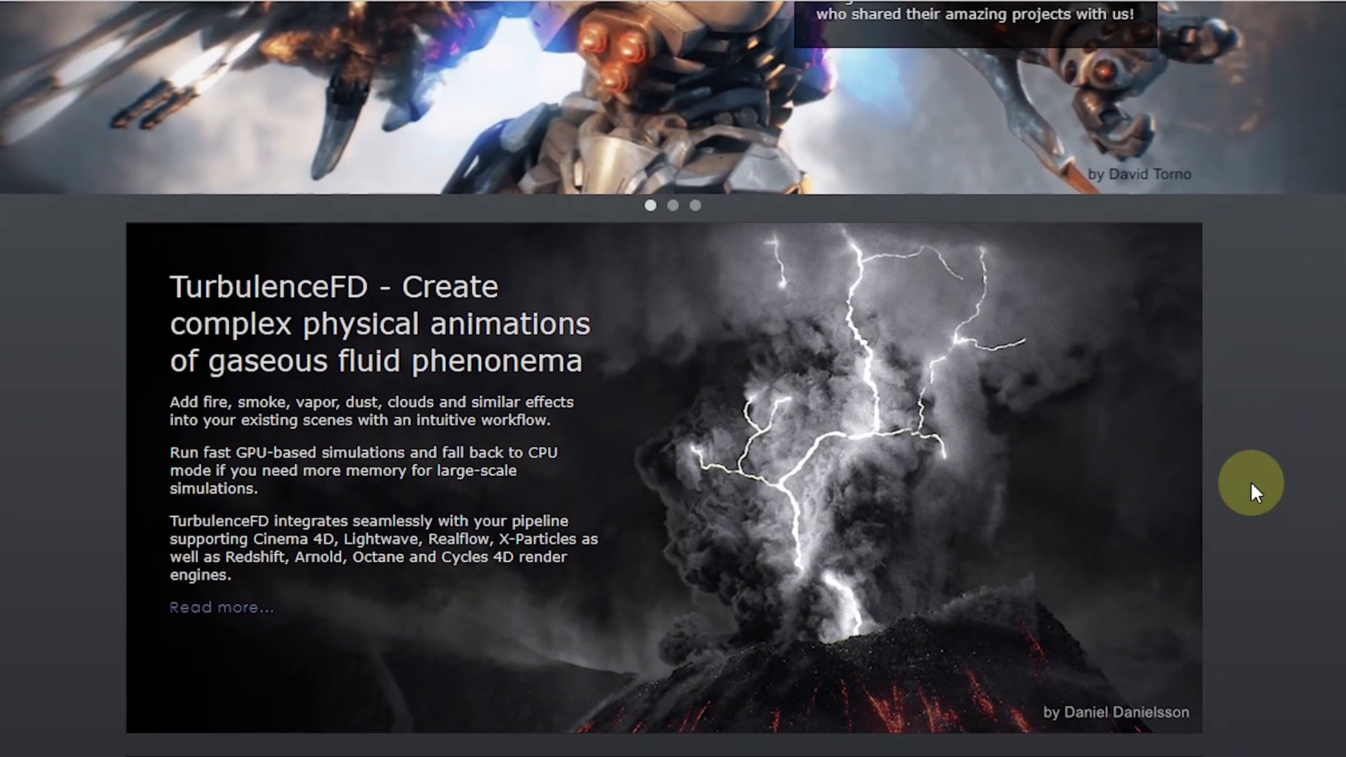
scroll(1252, 485, down, 7)
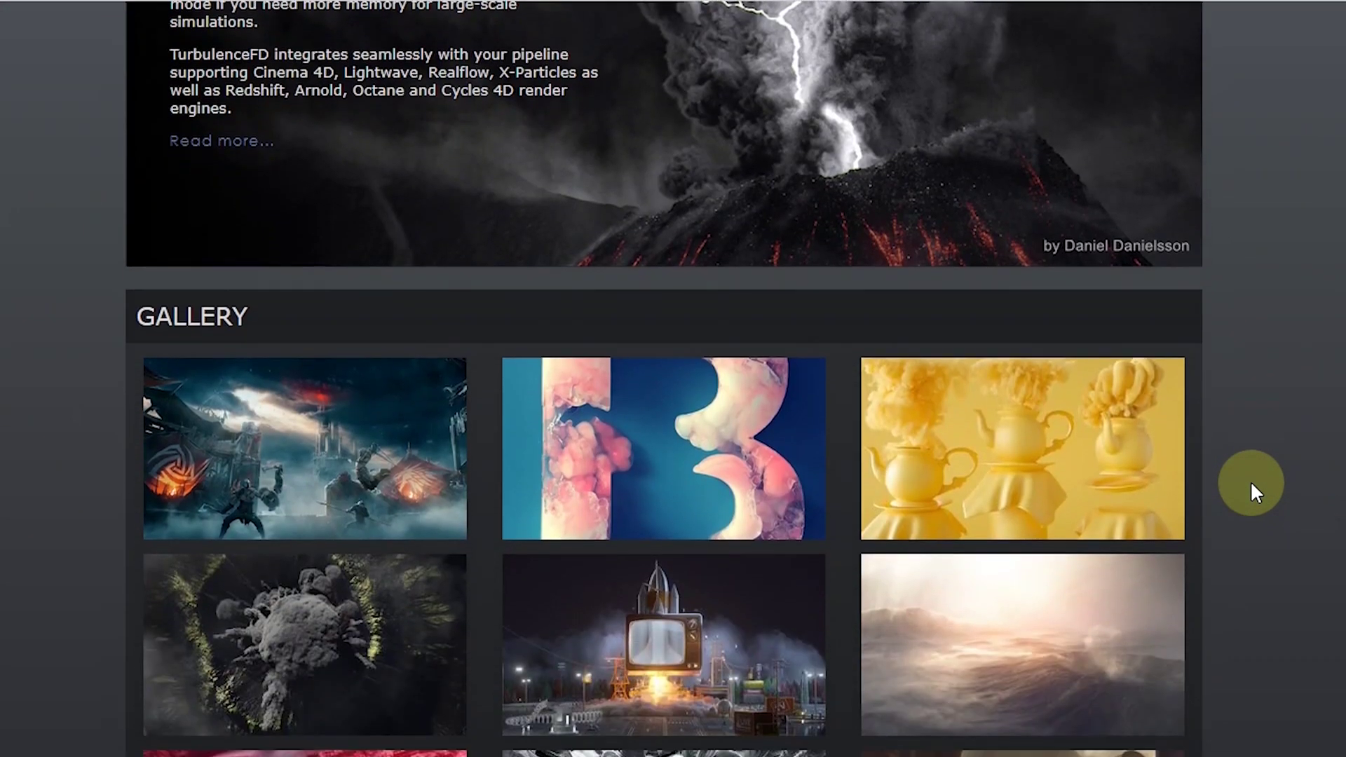
scroll(1251, 481, down, 6)
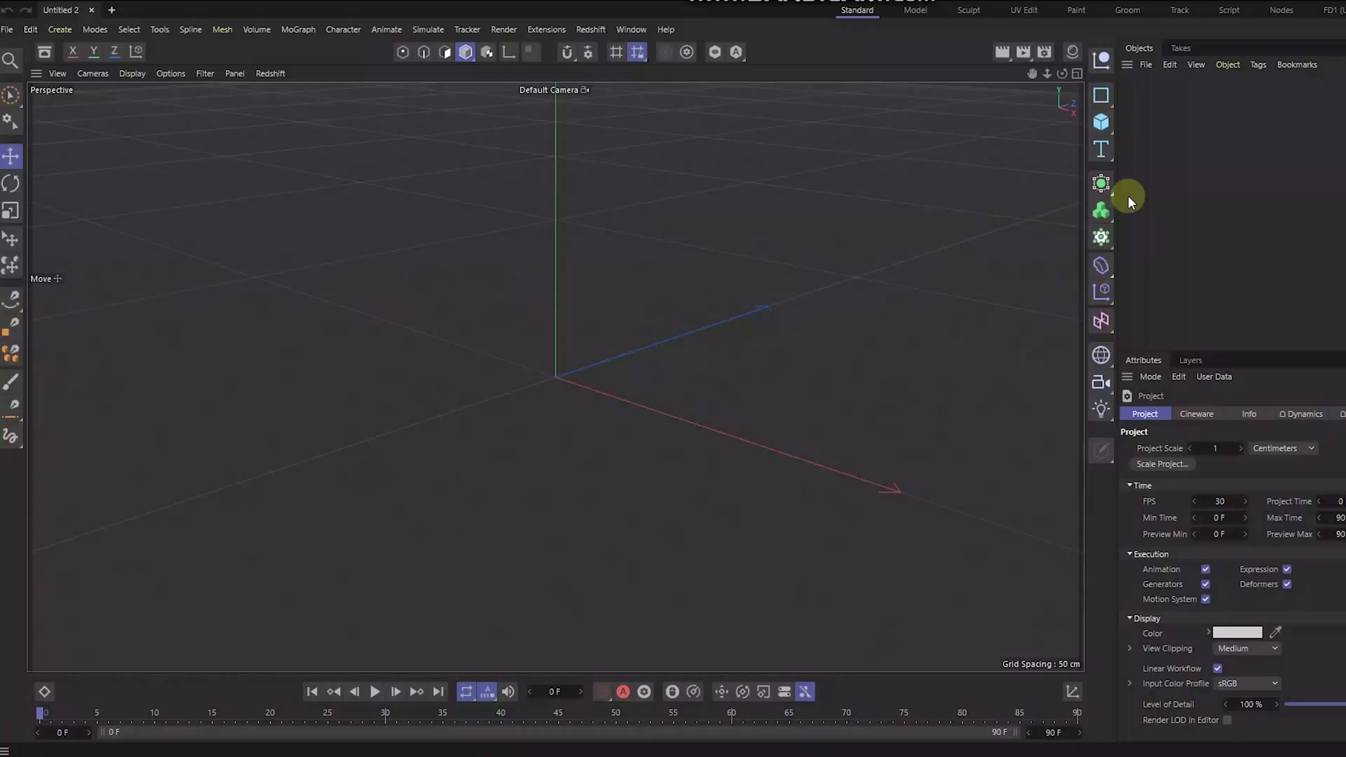
Step: Create a Tube and drag its handles into a thin, slightly taller band
click(1109, 125)
click(1242, 303)
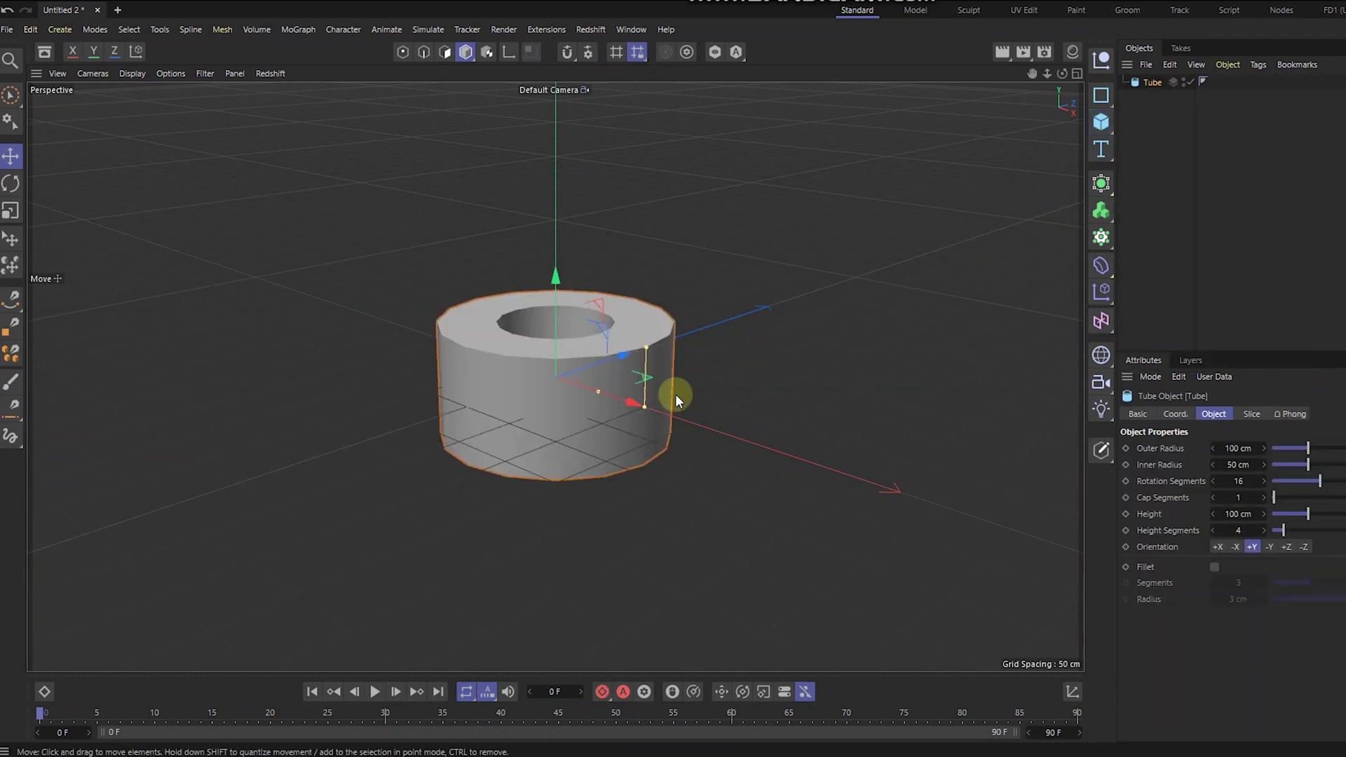
mouse_move(648, 398)
mouse_down()
mouse_move(620, 387)
mouse_move(631, 417)
mouse_up()
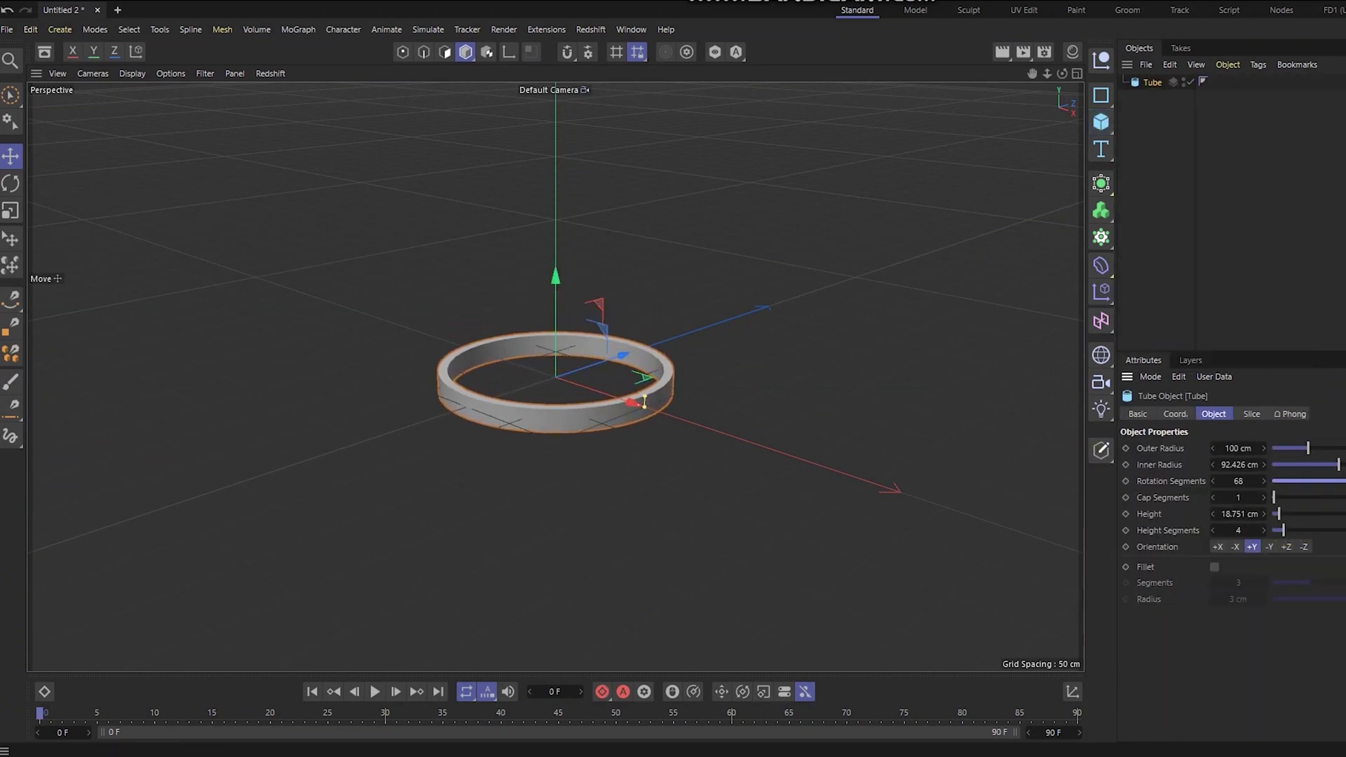
alt+right_drag(558, 408, 759, 405)
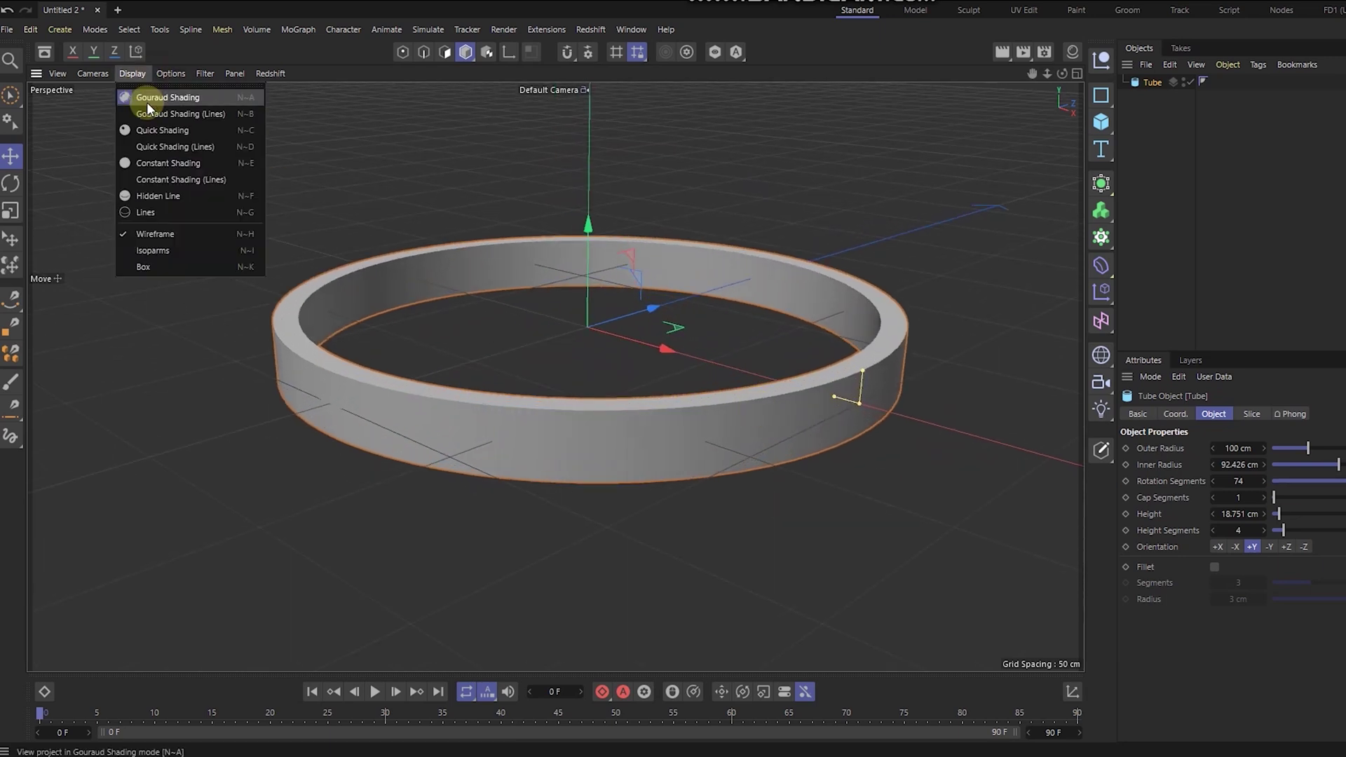
click(161, 205)
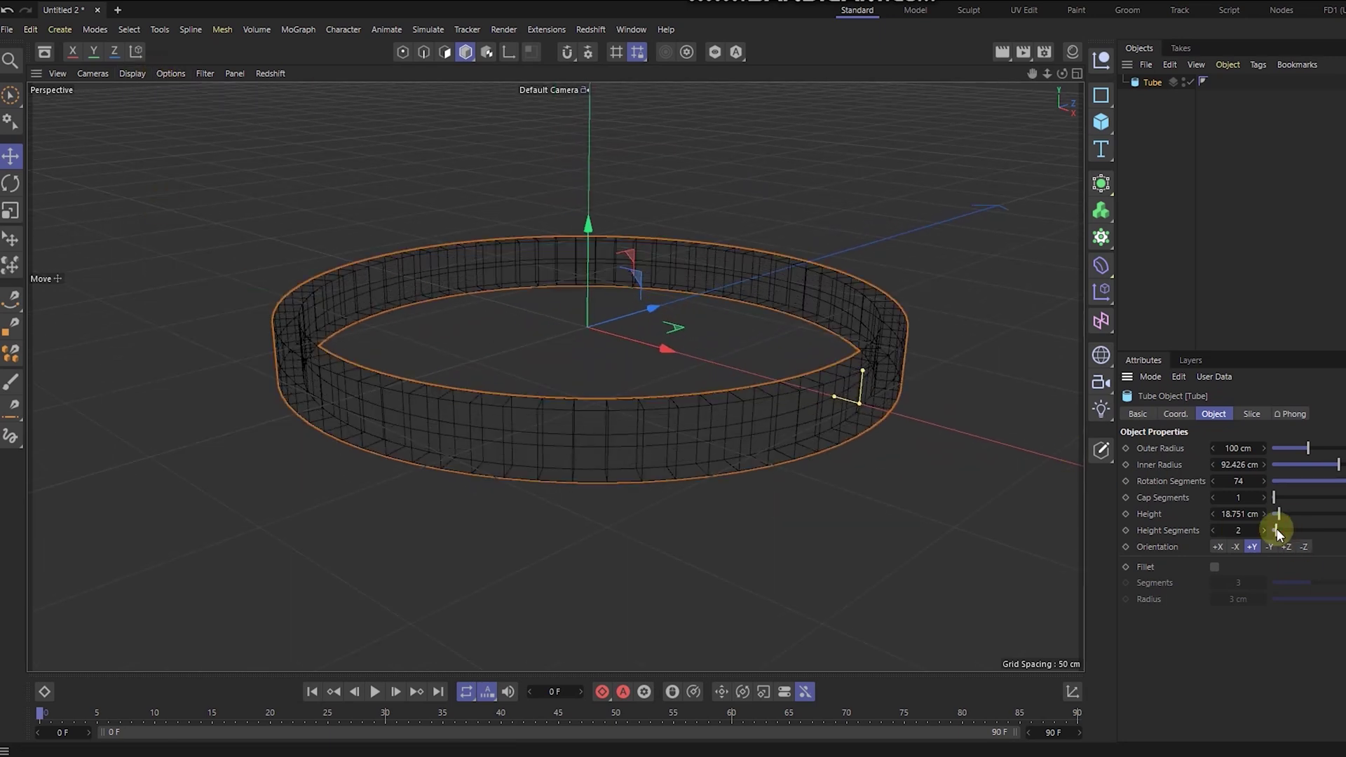
key(n)
key(a)
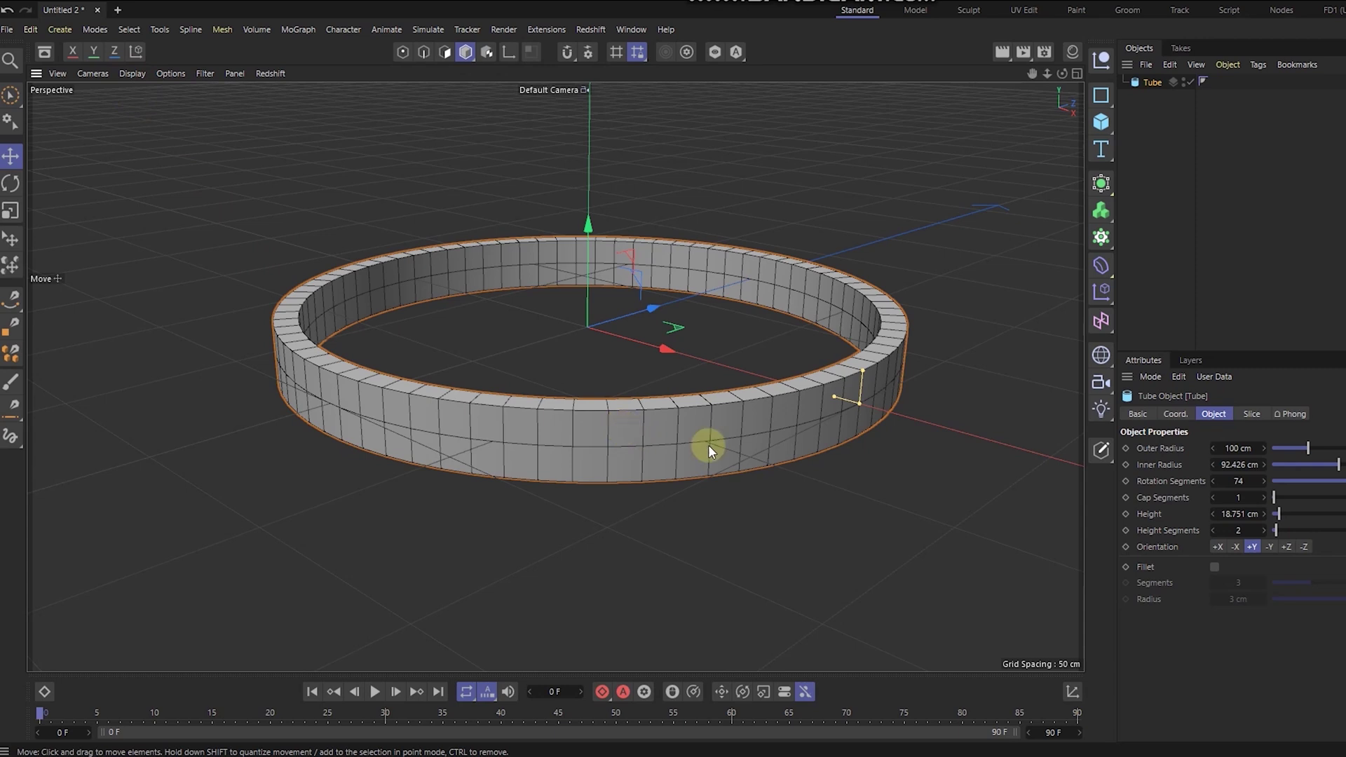
drag(864, 366, 864, 359)
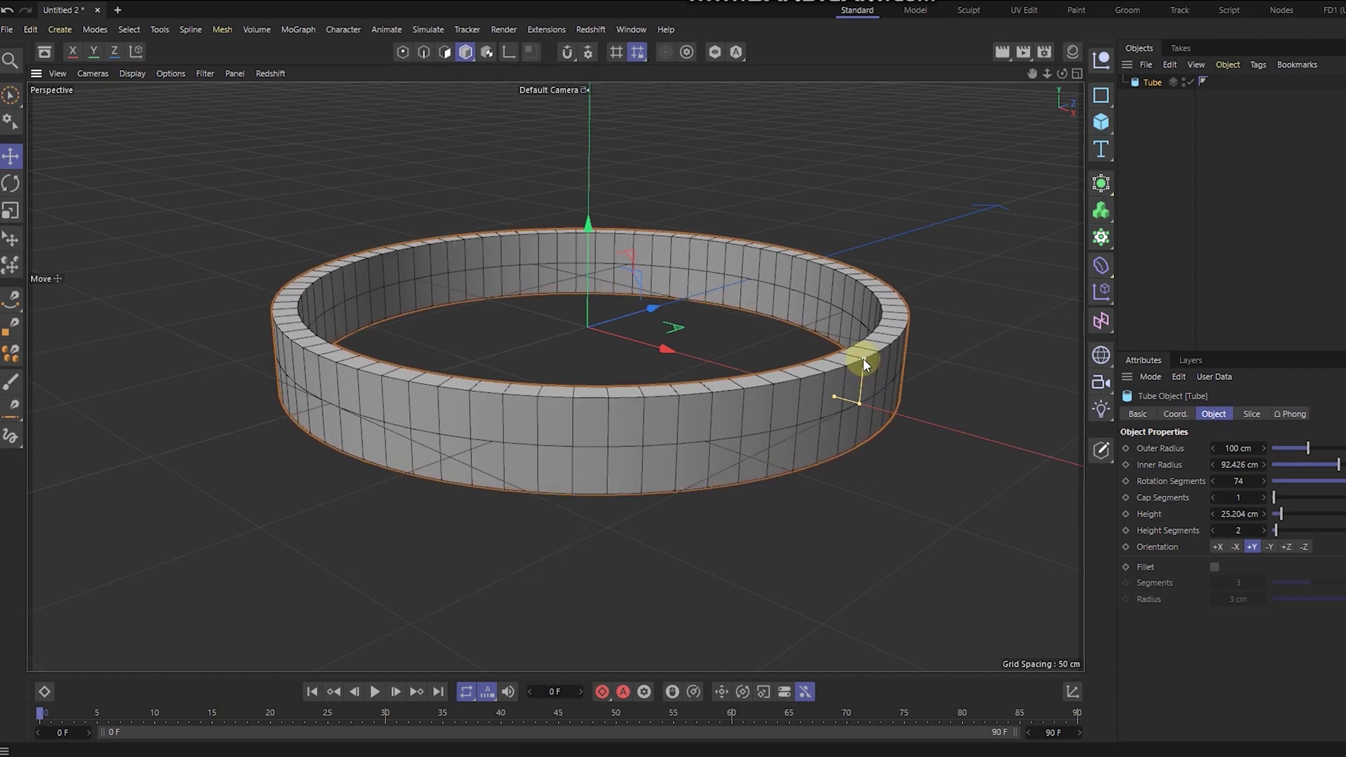
Step: Smooth the band with a Subdivision Surface, editing its edges with smoothing briefly off
click(1101, 210)
click(1136, 189)
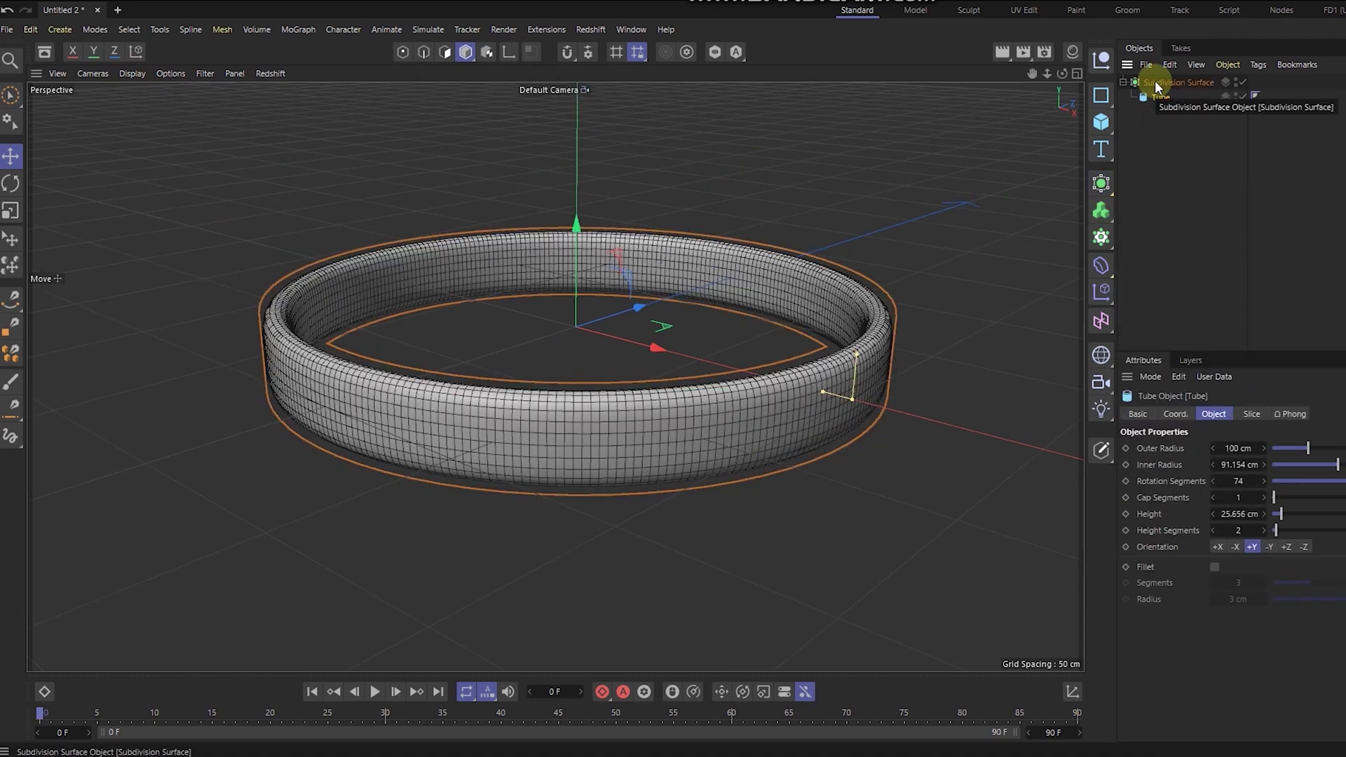
click(1244, 82)
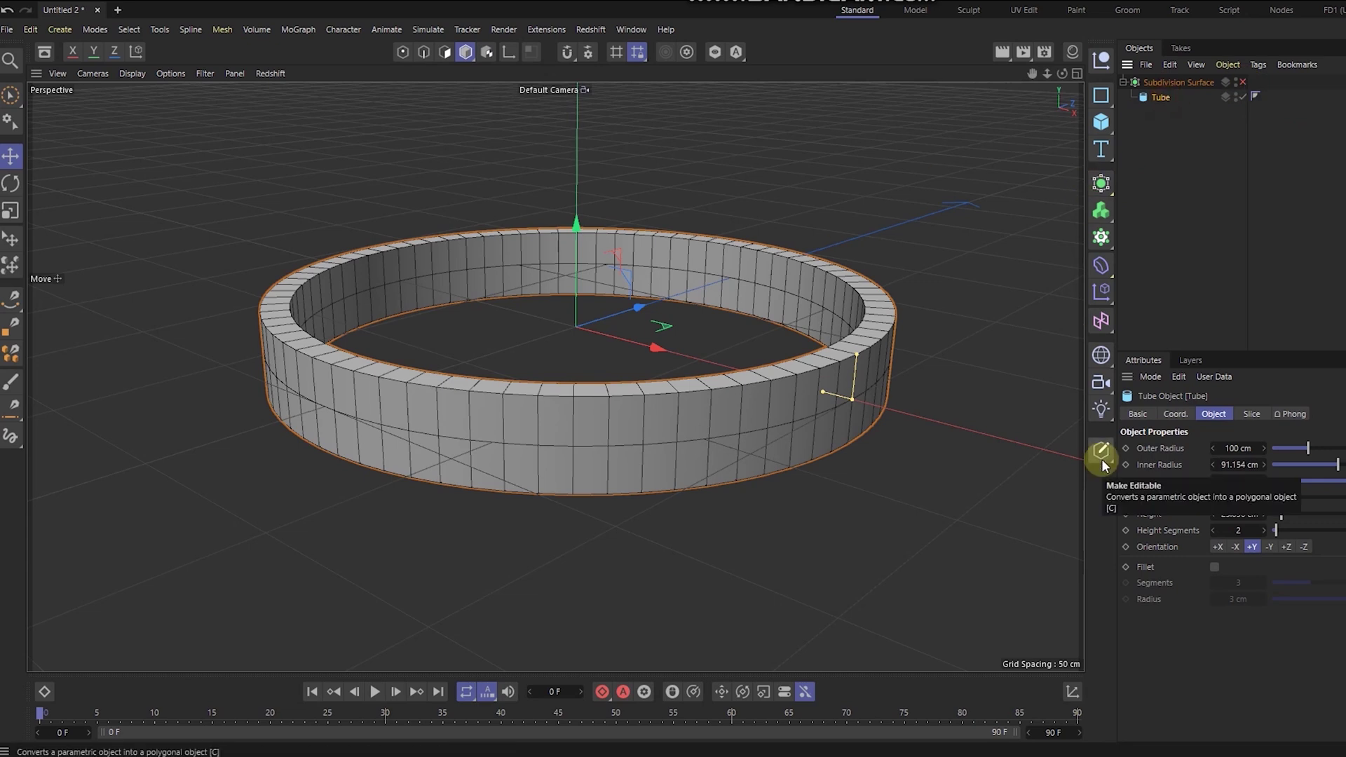
key(Return)
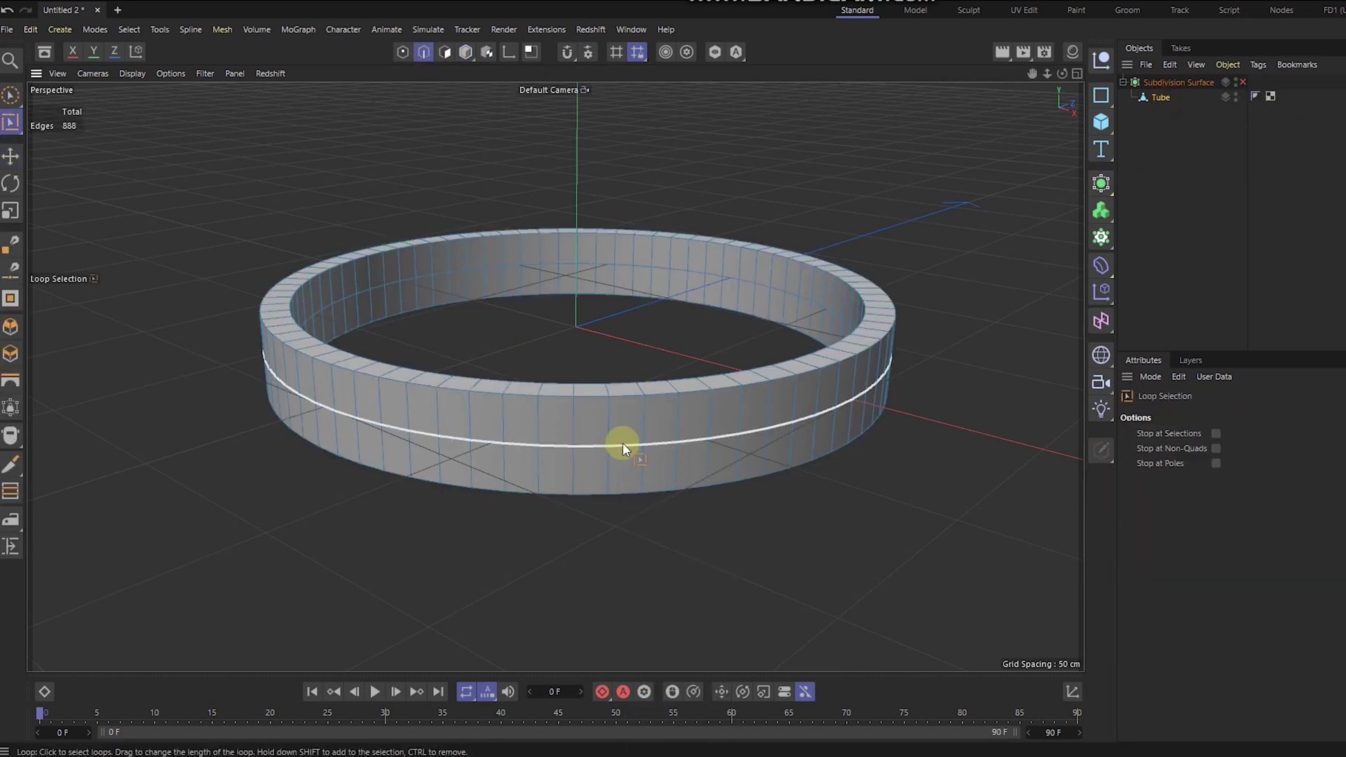
click(1240, 82)
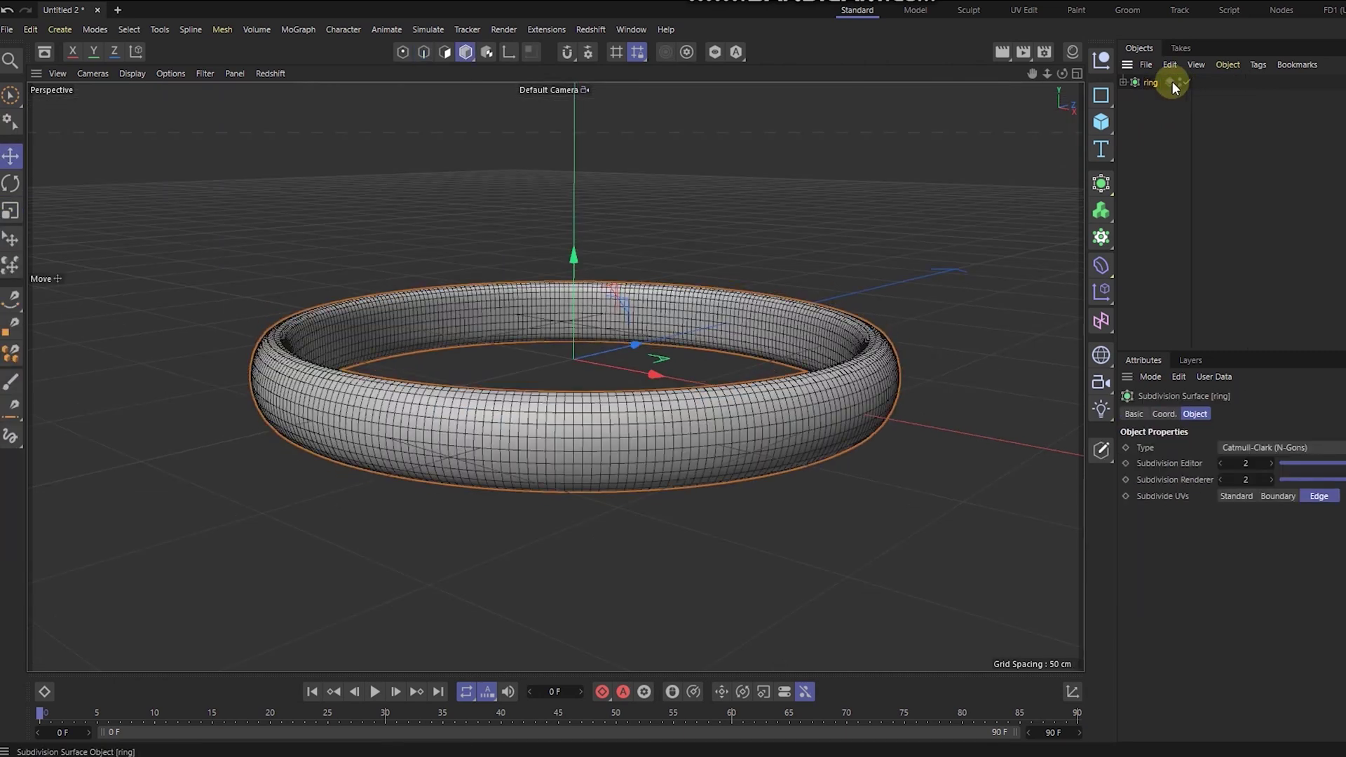
Step: Set the text to Segoe Print, wrap it on the Circle with Spline Wrap, and nudge it along X
click(1173, 82)
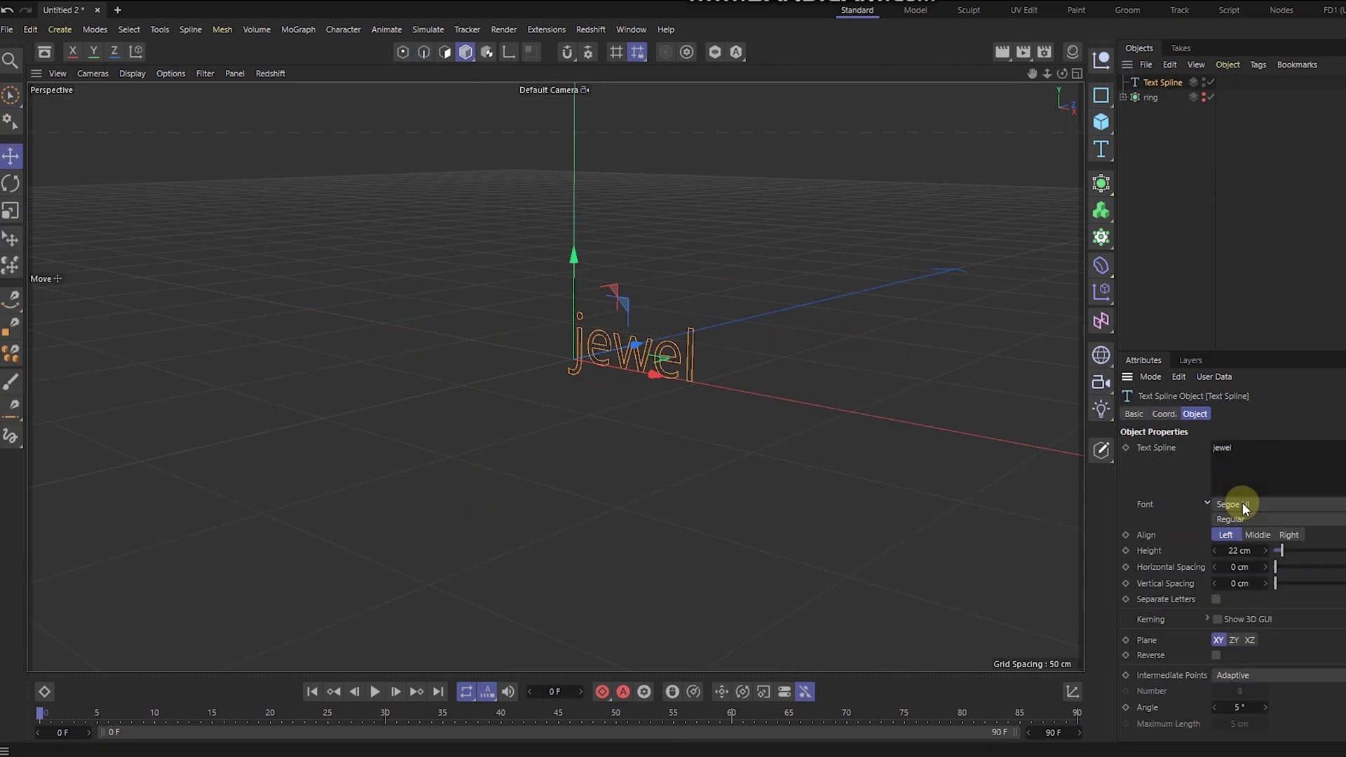
click(1227, 505)
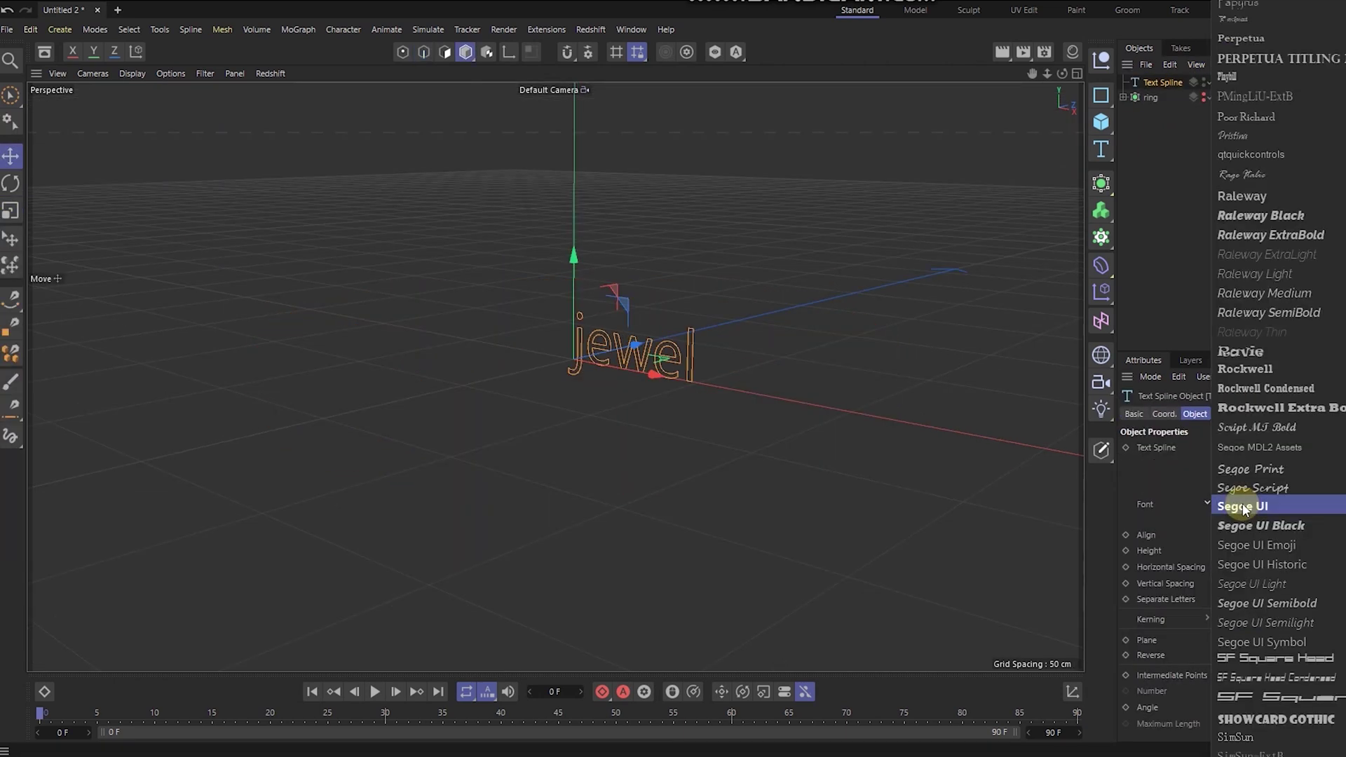
click(1244, 507)
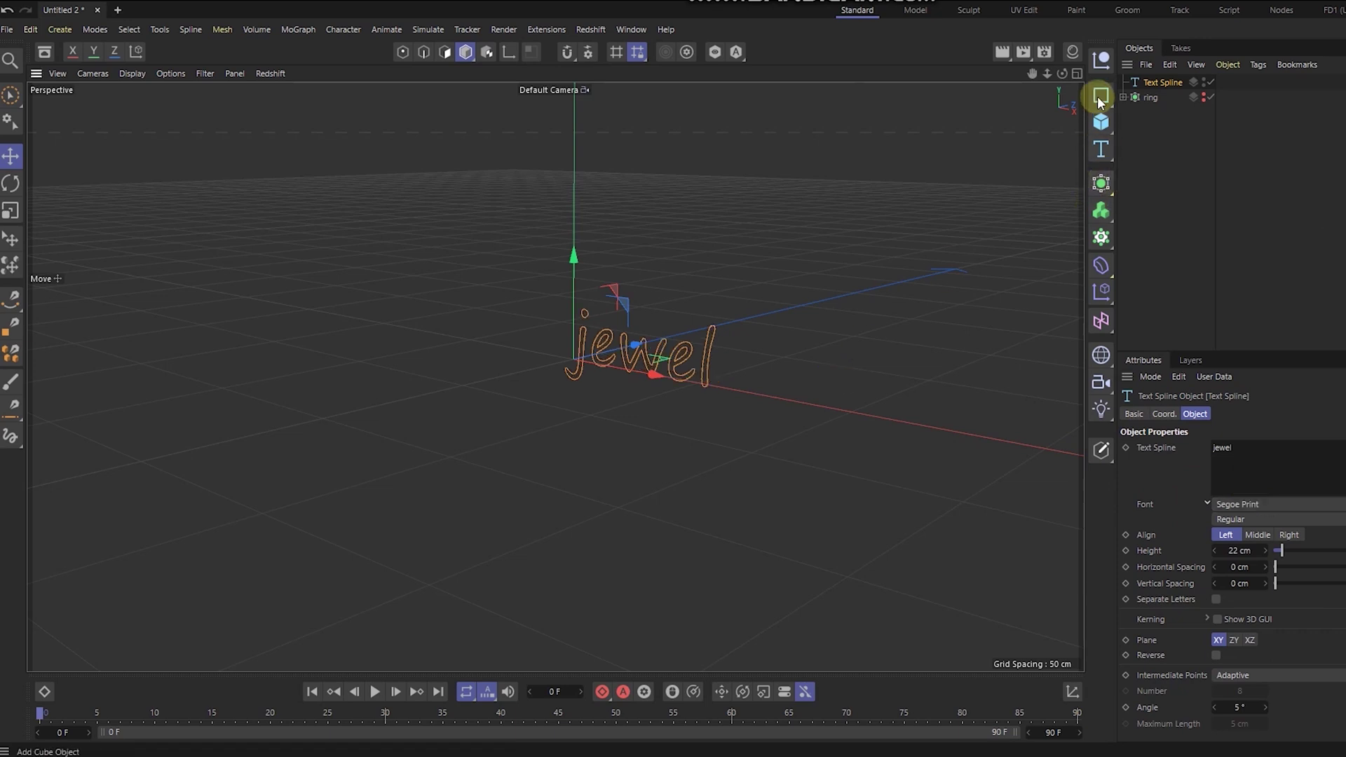
drag(1097, 96, 1227, 119)
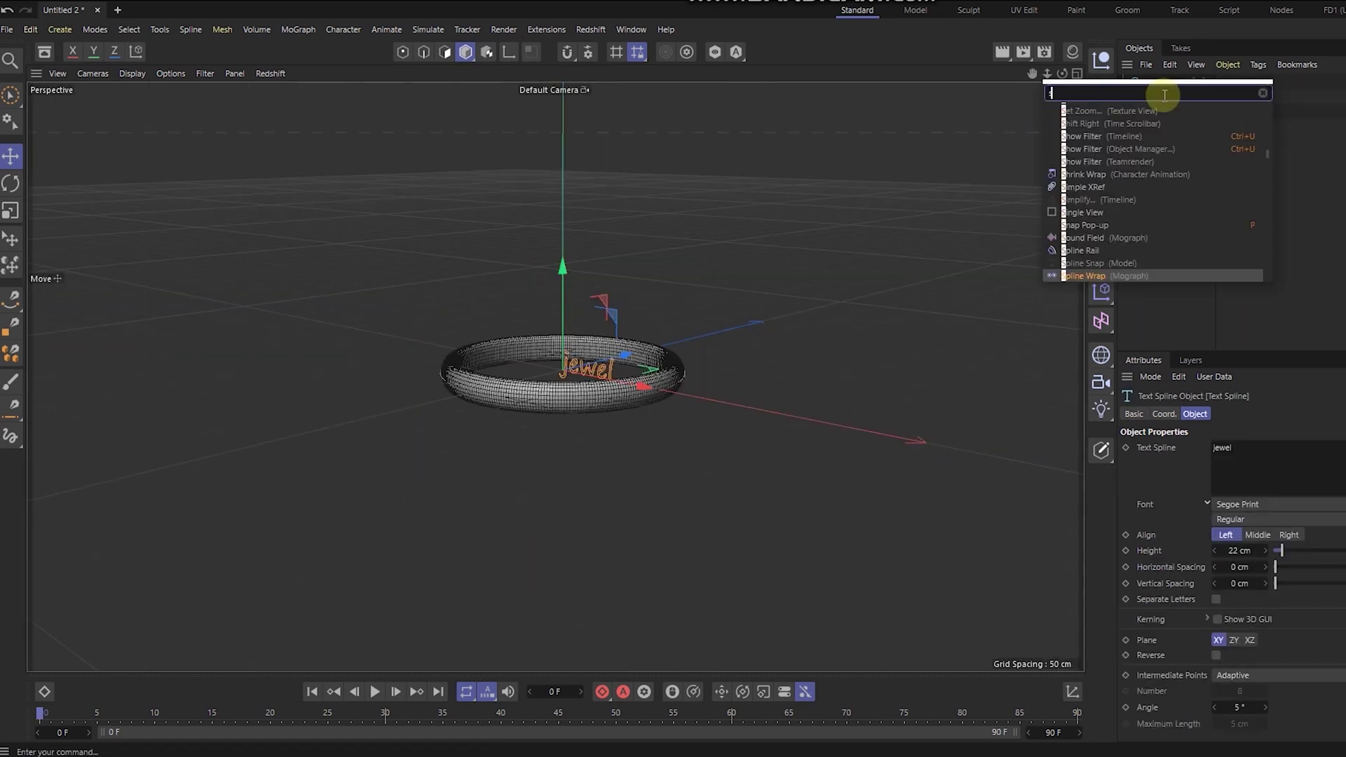
text(spl)
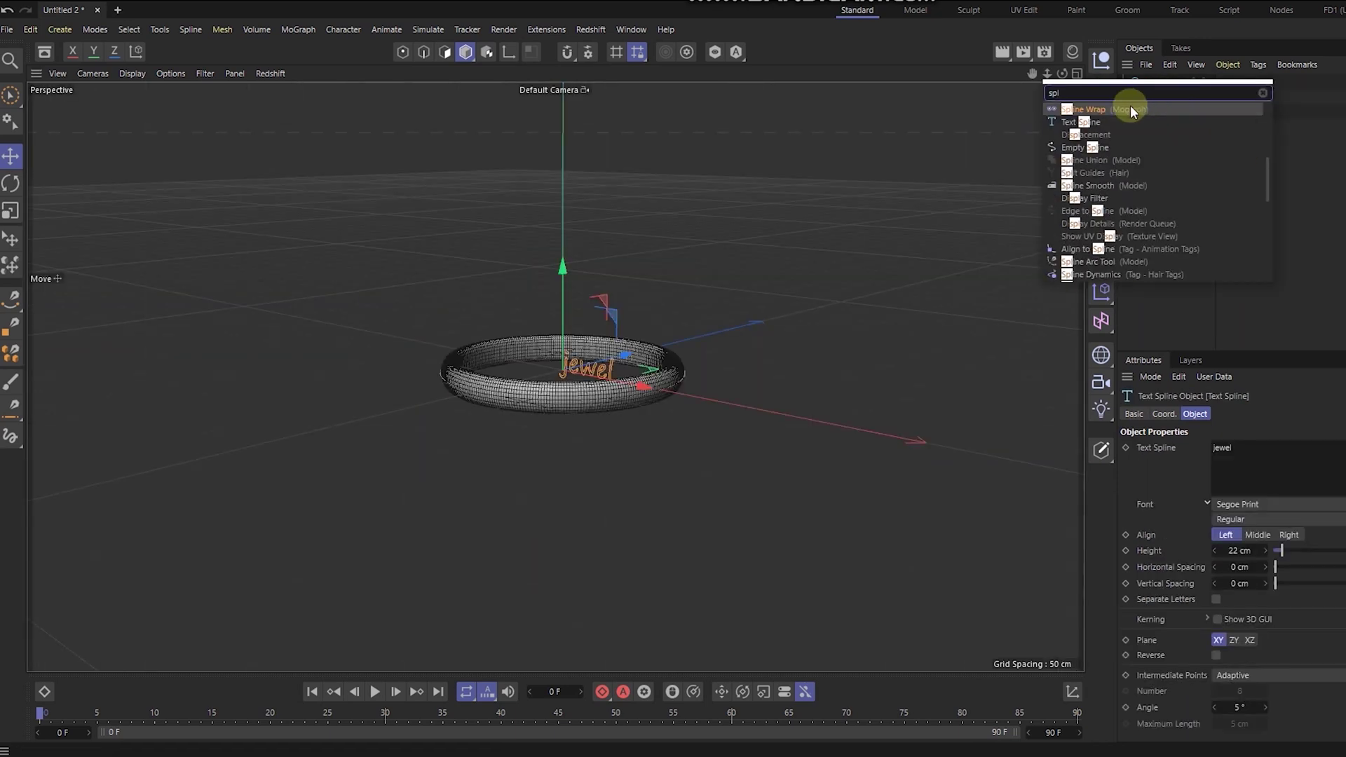
click(1131, 109)
drag(1154, 82, 1226, 455)
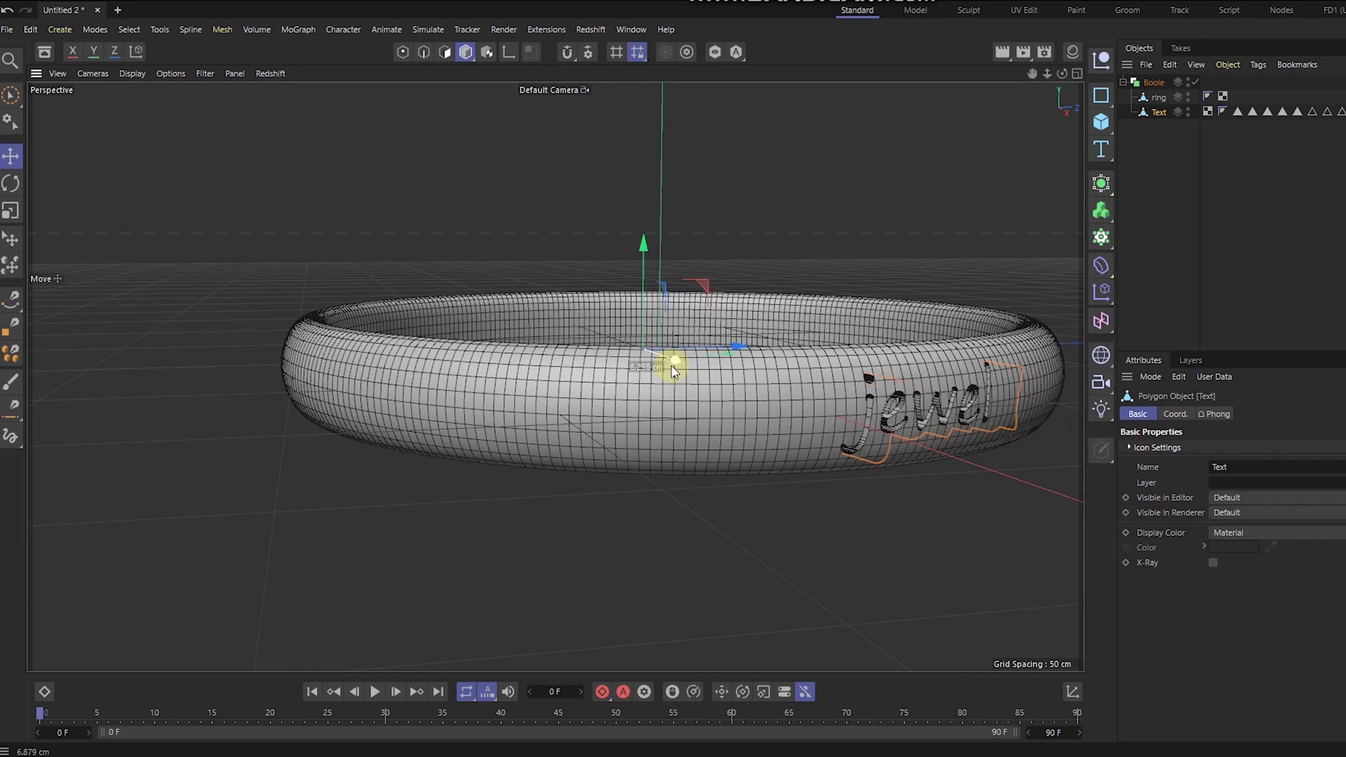
alt+drag(672, 371, 1007, 442)
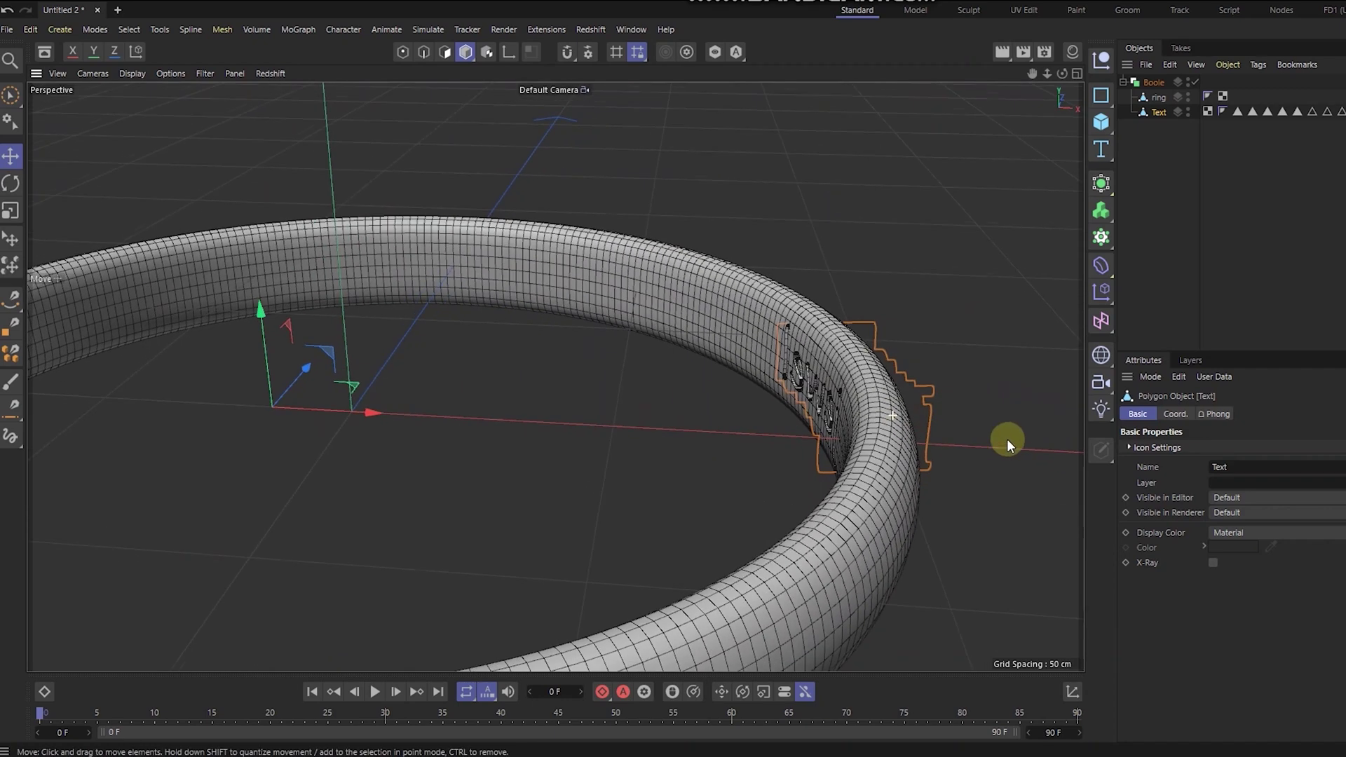
drag(363, 412, 383, 414)
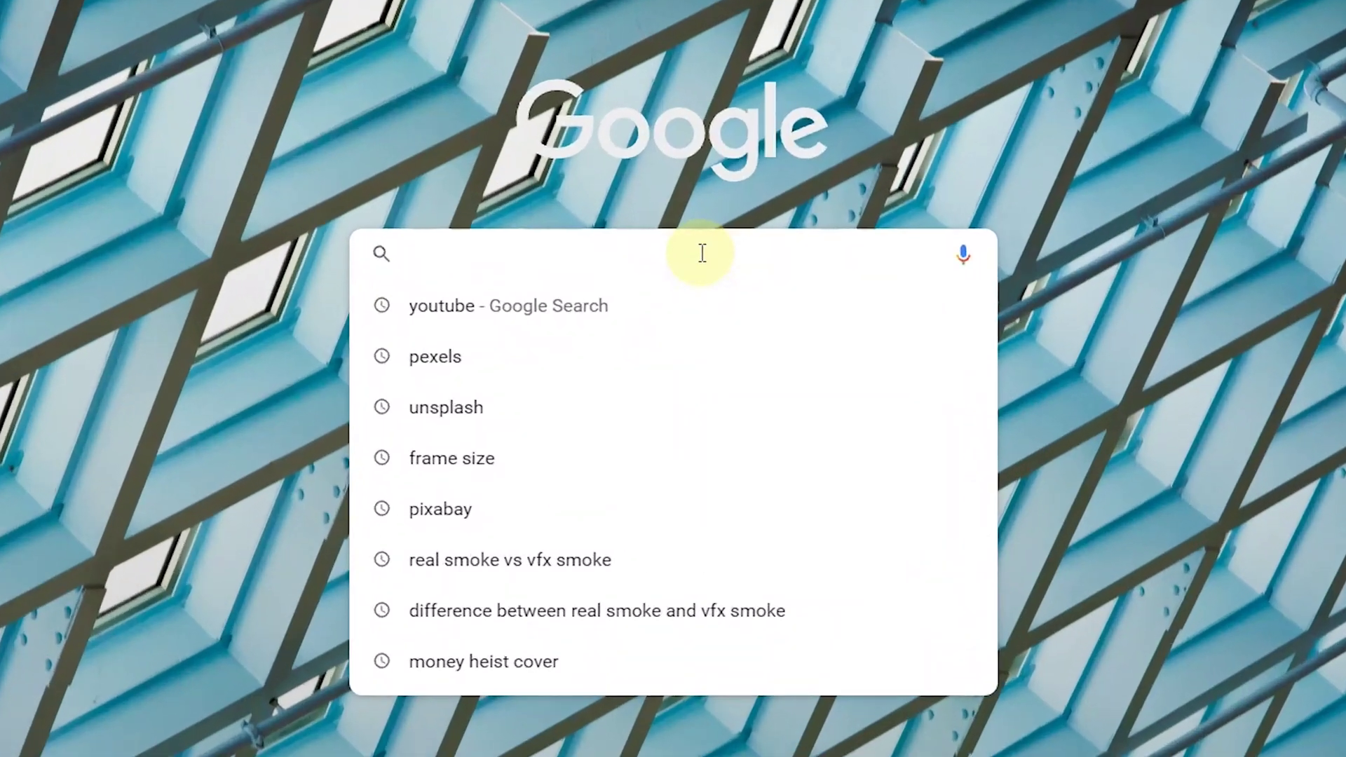
Step: Search Google for 'why are visual effects' and open The DVI Group article
text(why are visua)
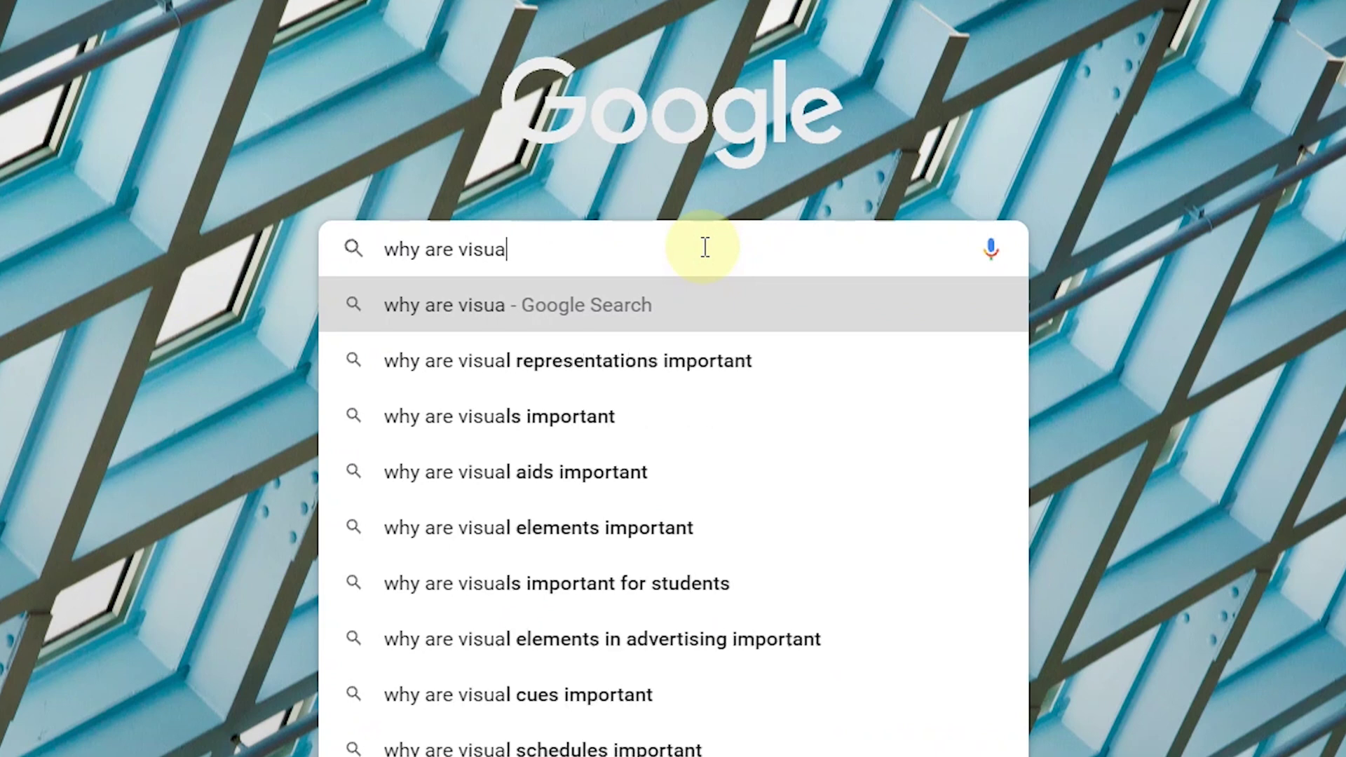
text(l effects im)
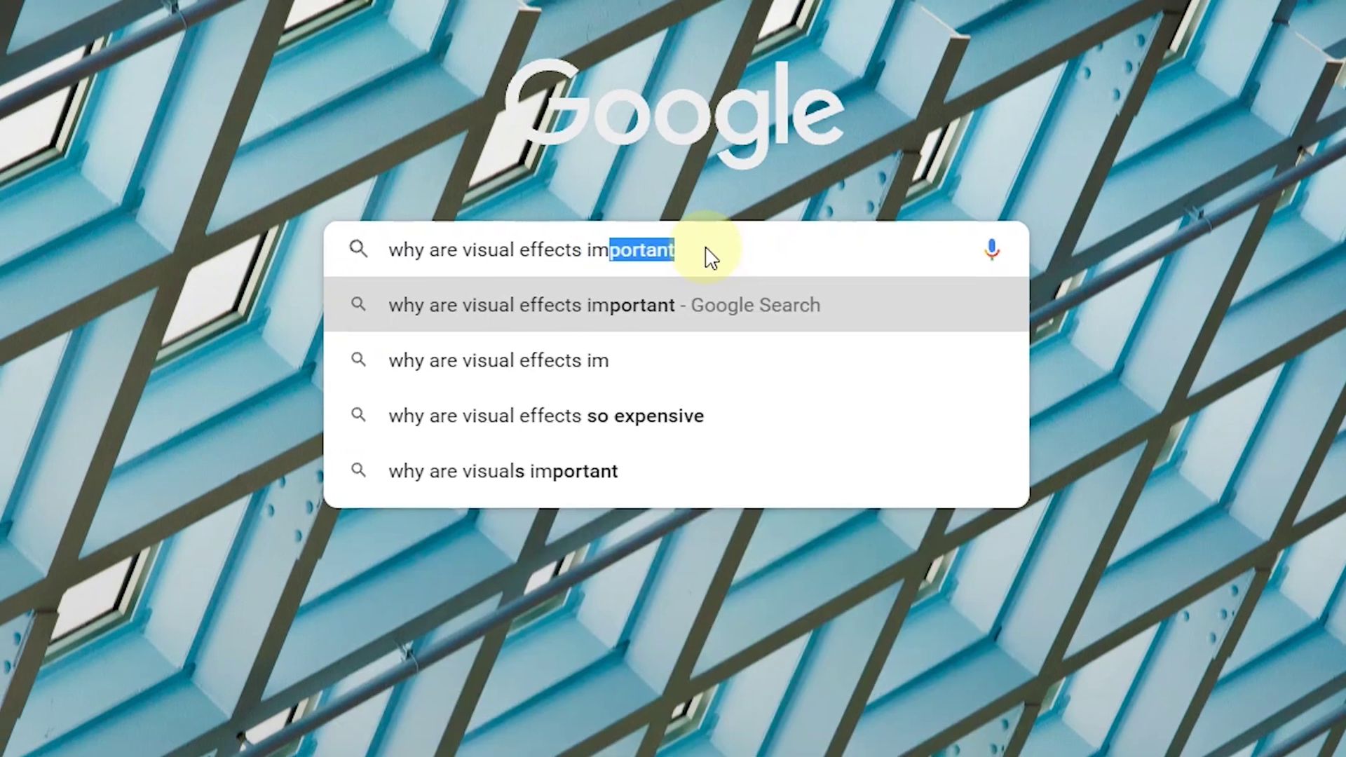
key(Return)
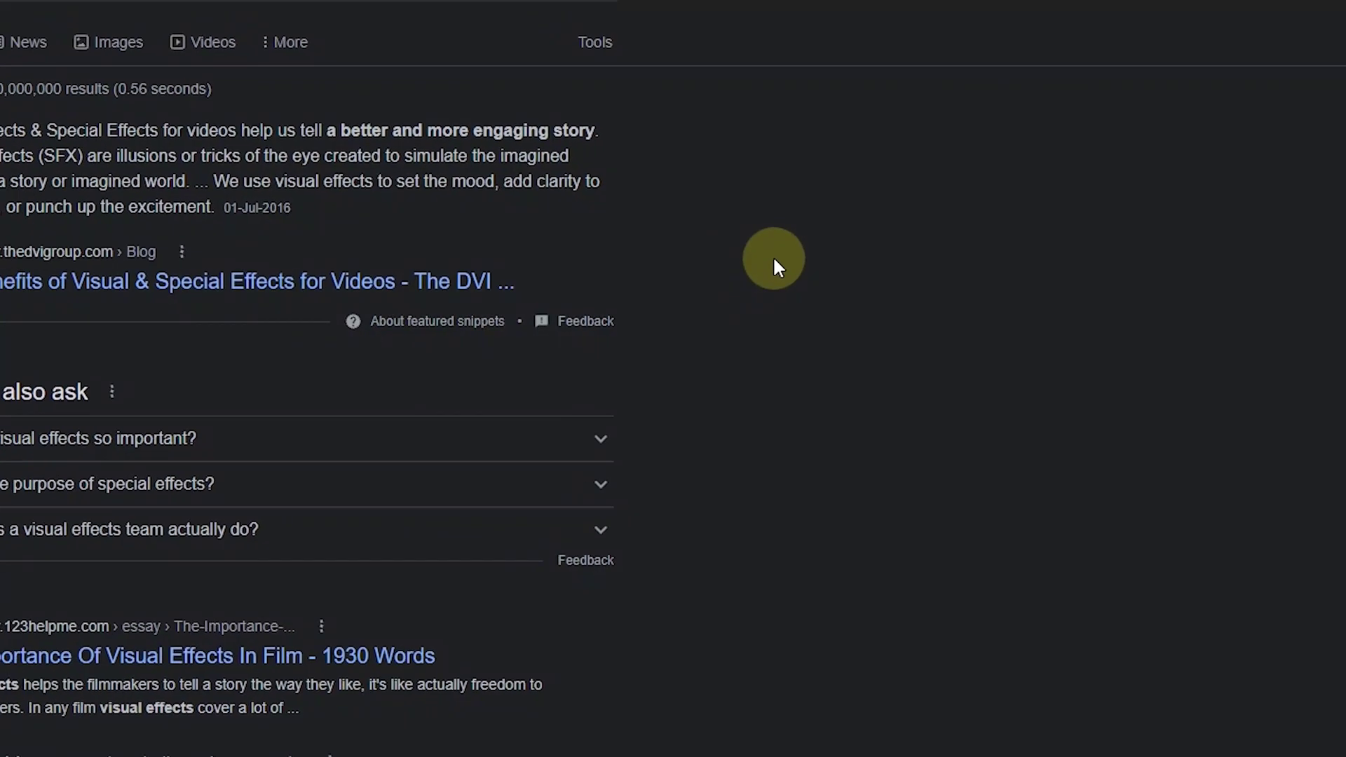
click(563, 295)
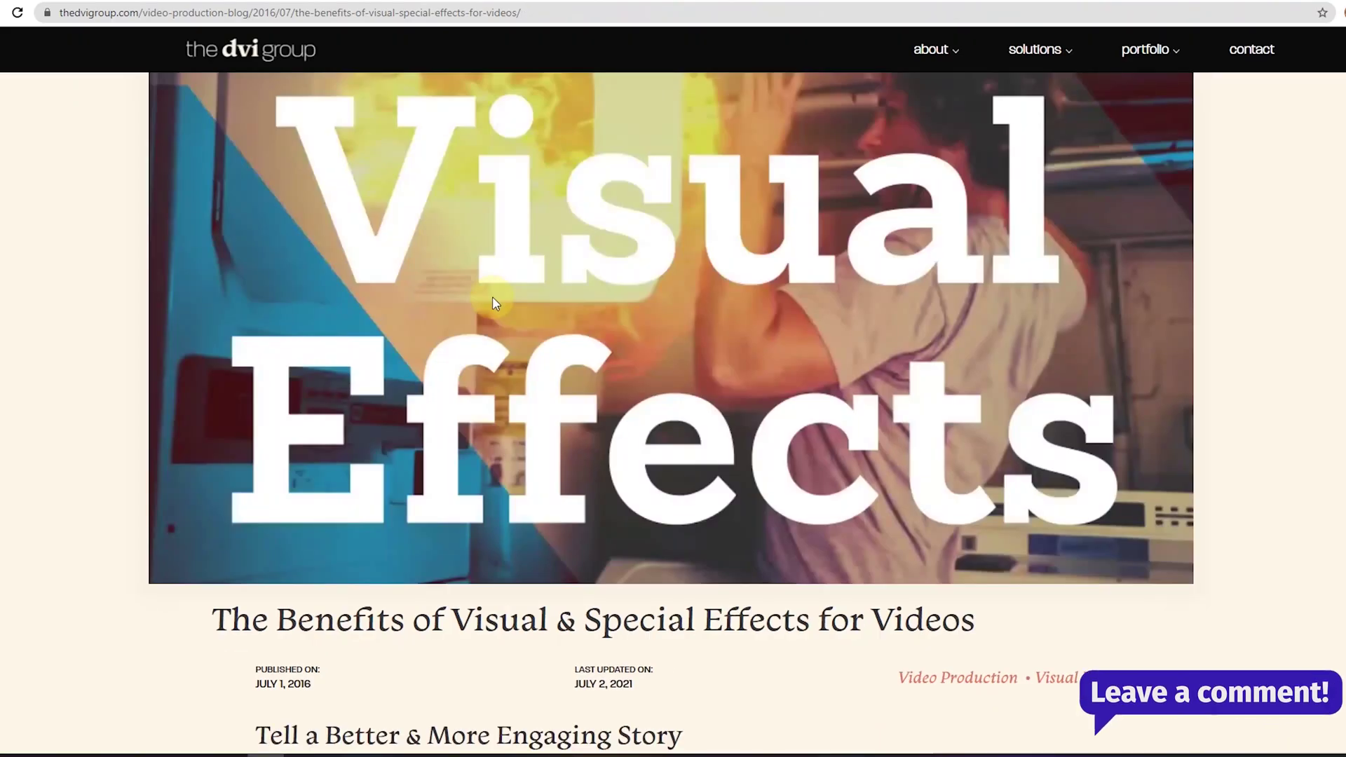
Step: Highlight the article's paragraph defining special effects (SFX)
scroll(494, 302, down, 4)
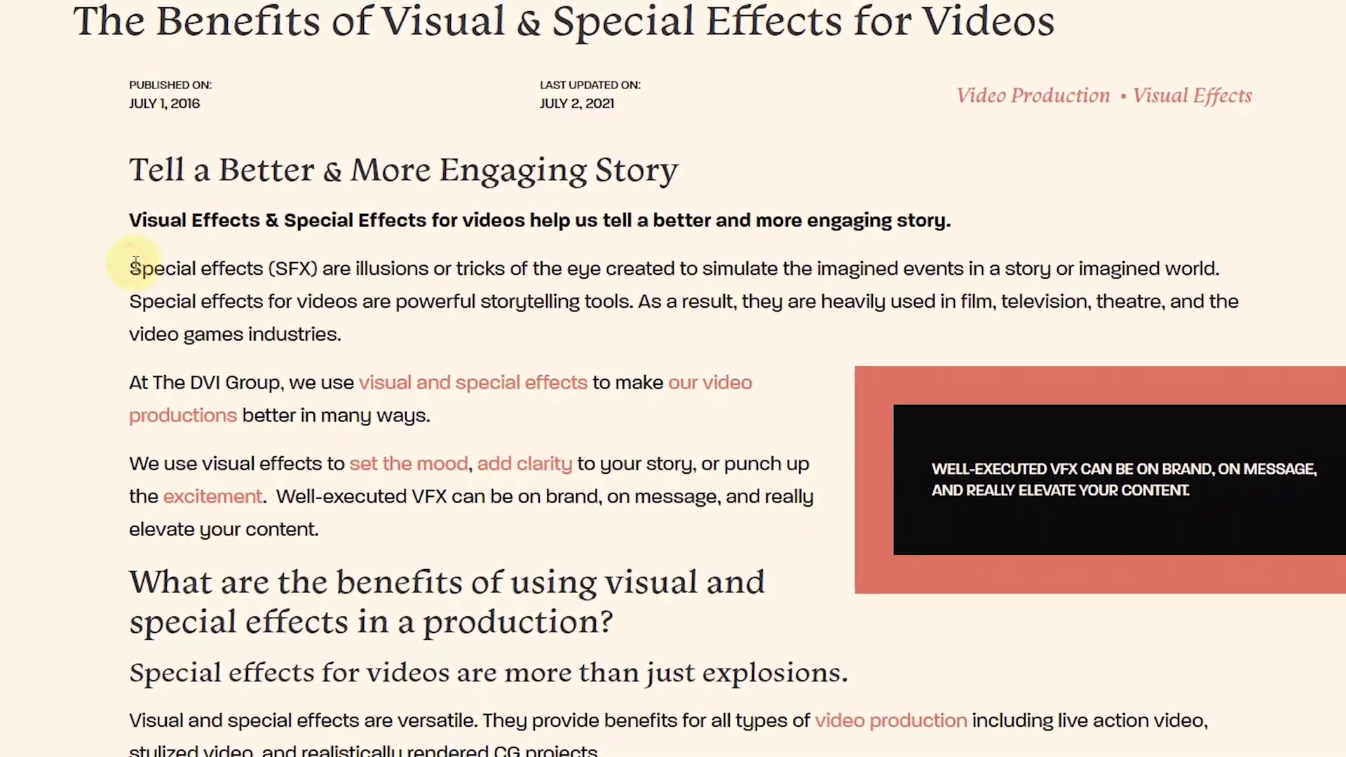
drag(149, 258, 530, 289)
drag(505, 344, 954, 377)
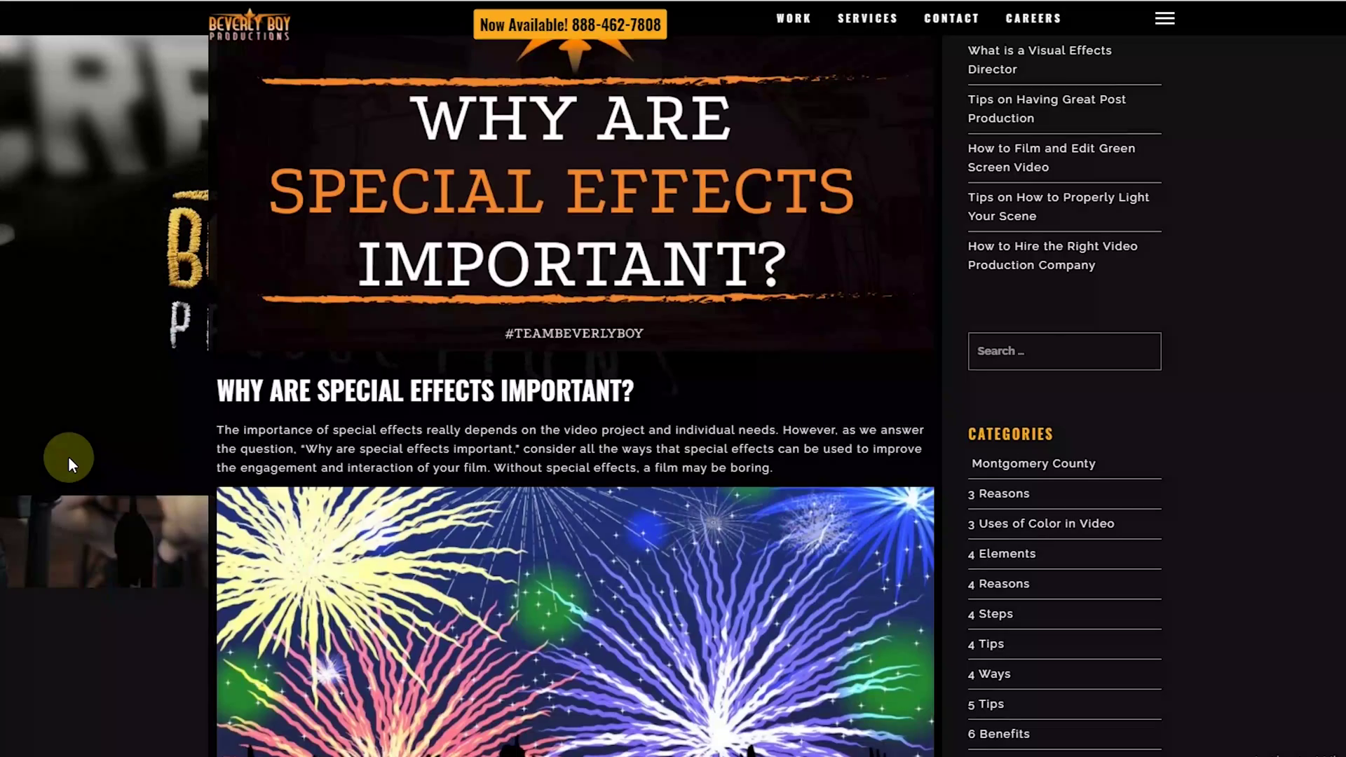
Step: Highlight the full Complementary paragraph on the Beverly Boy special effects page
scroll(68, 456, down, 5)
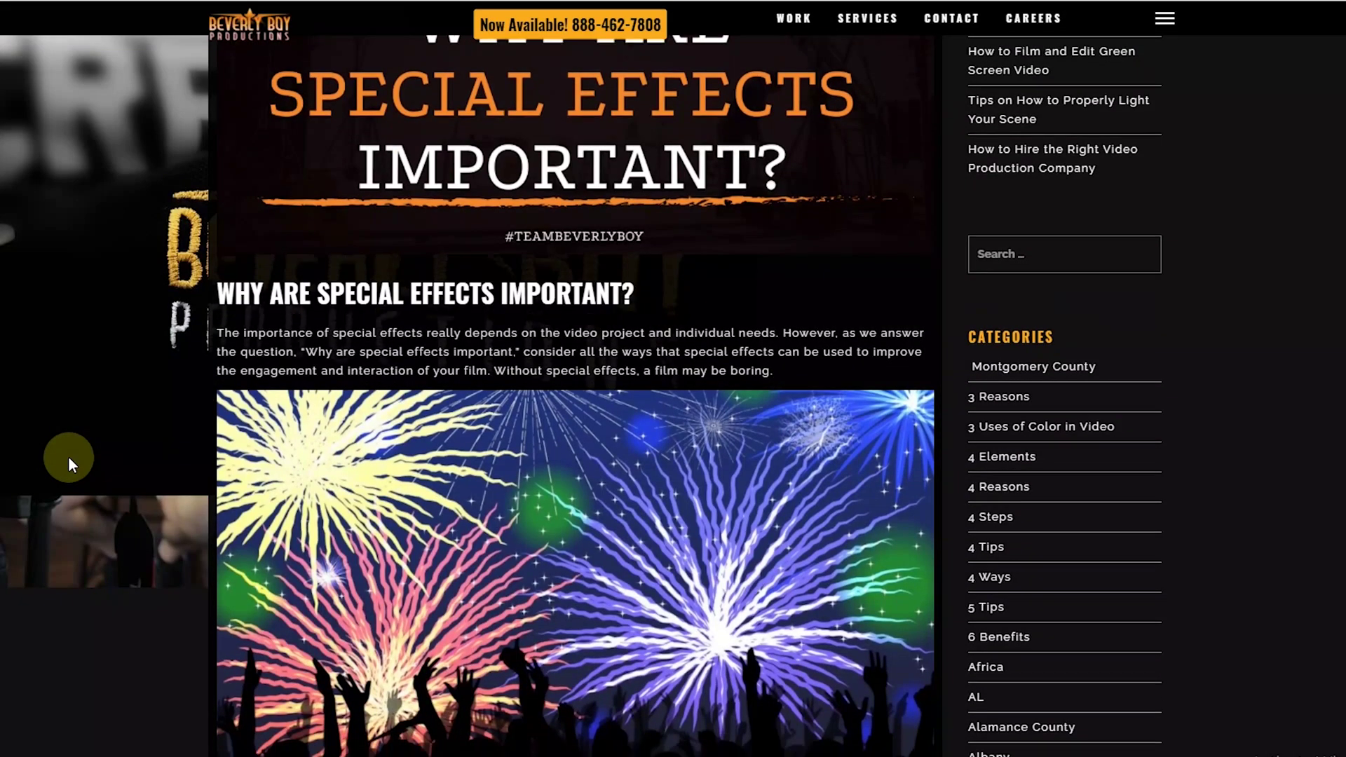
scroll(69, 456, down, 5)
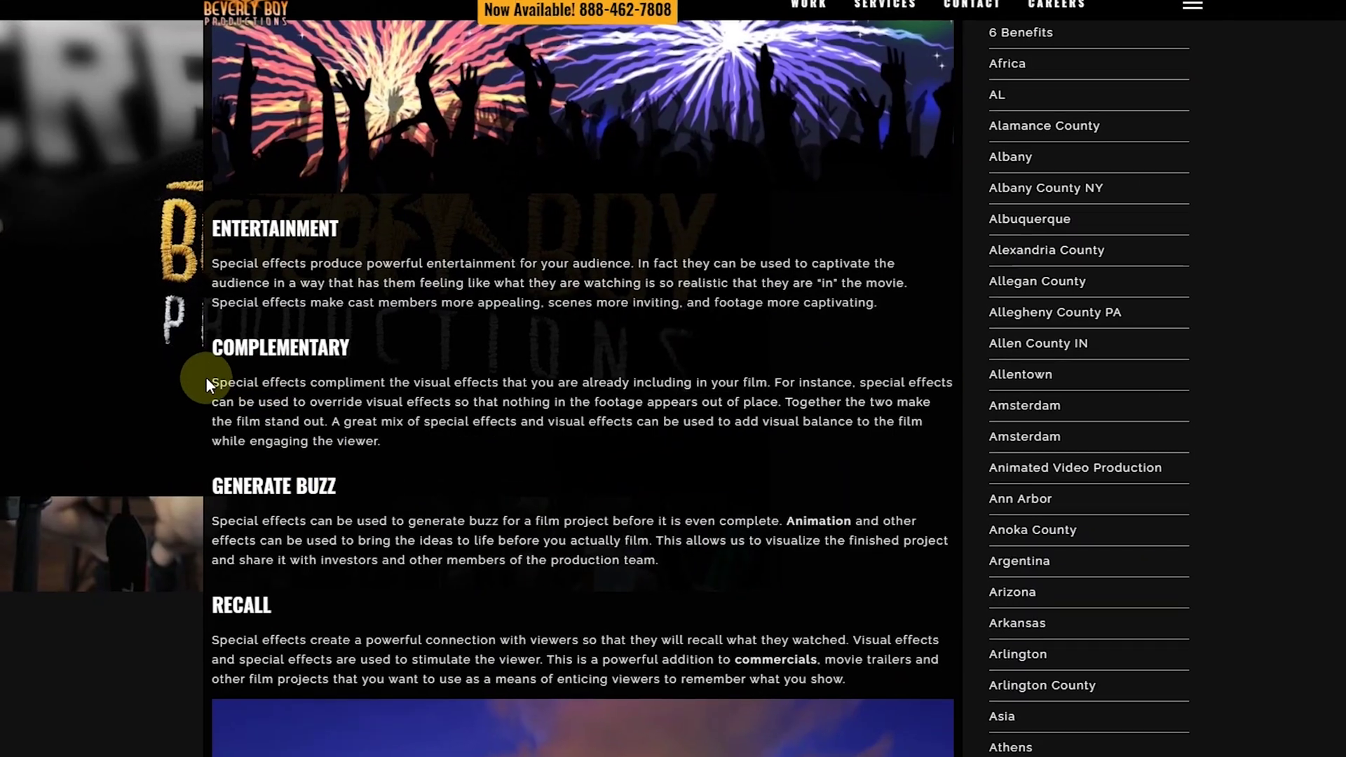
drag(211, 379, 753, 381)
drag(854, 359, 1042, 447)
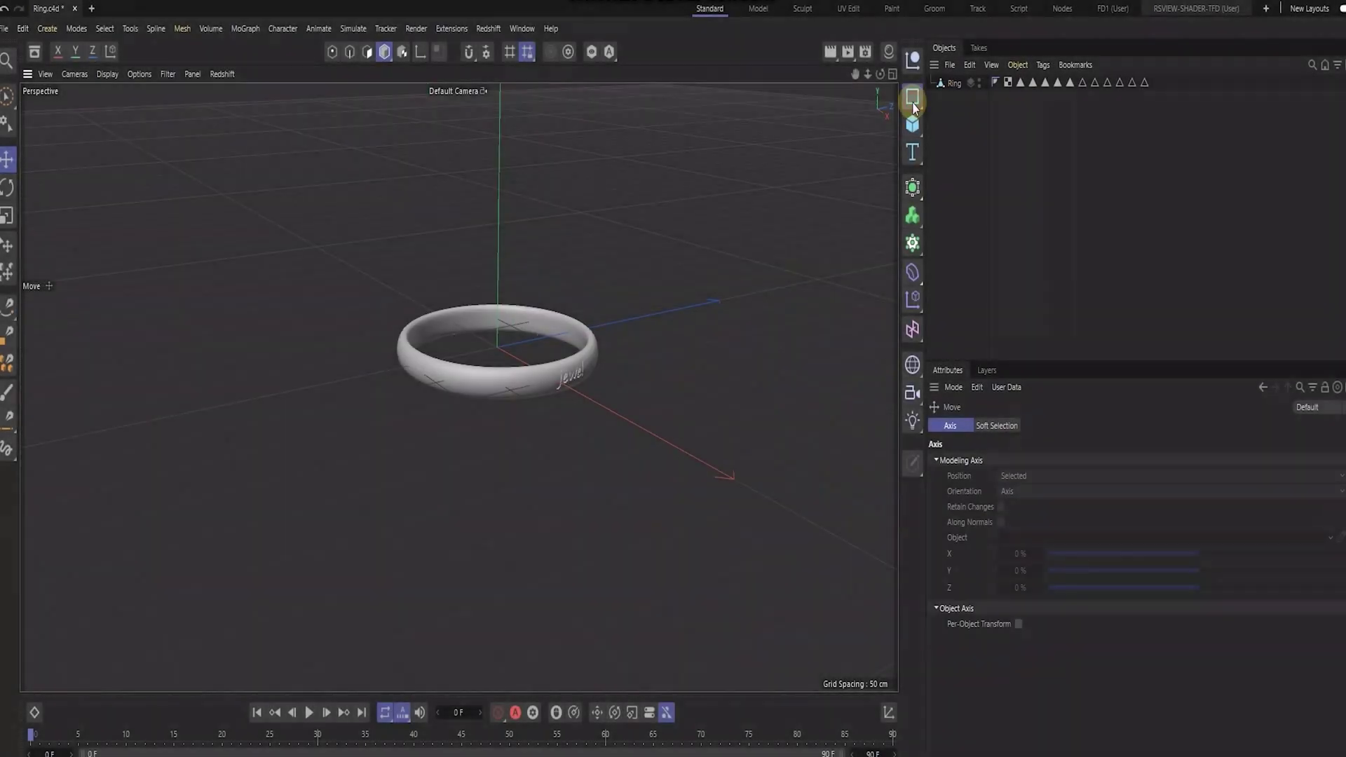
Step: Add a plane and stretch its Height to about 909 cm
click(912, 124)
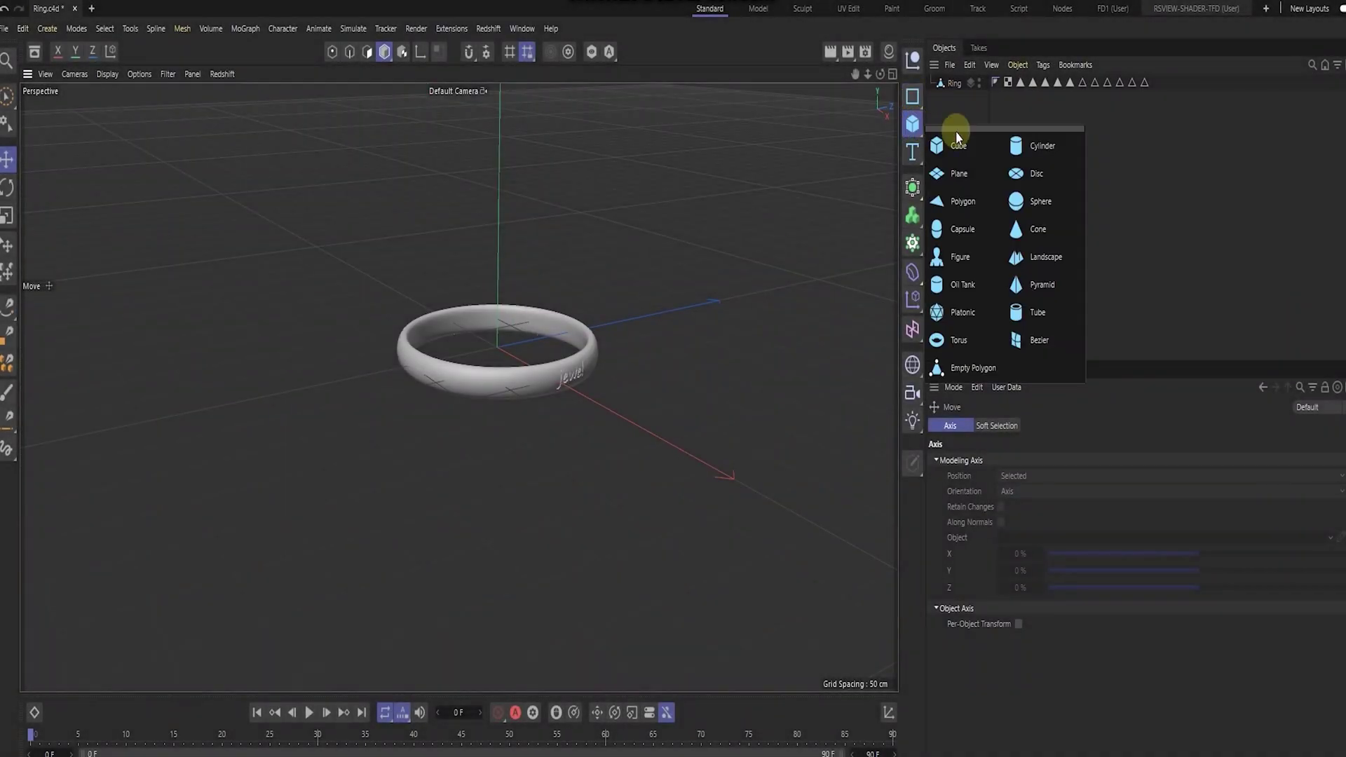
click(962, 171)
drag(581, 357, 705, 359)
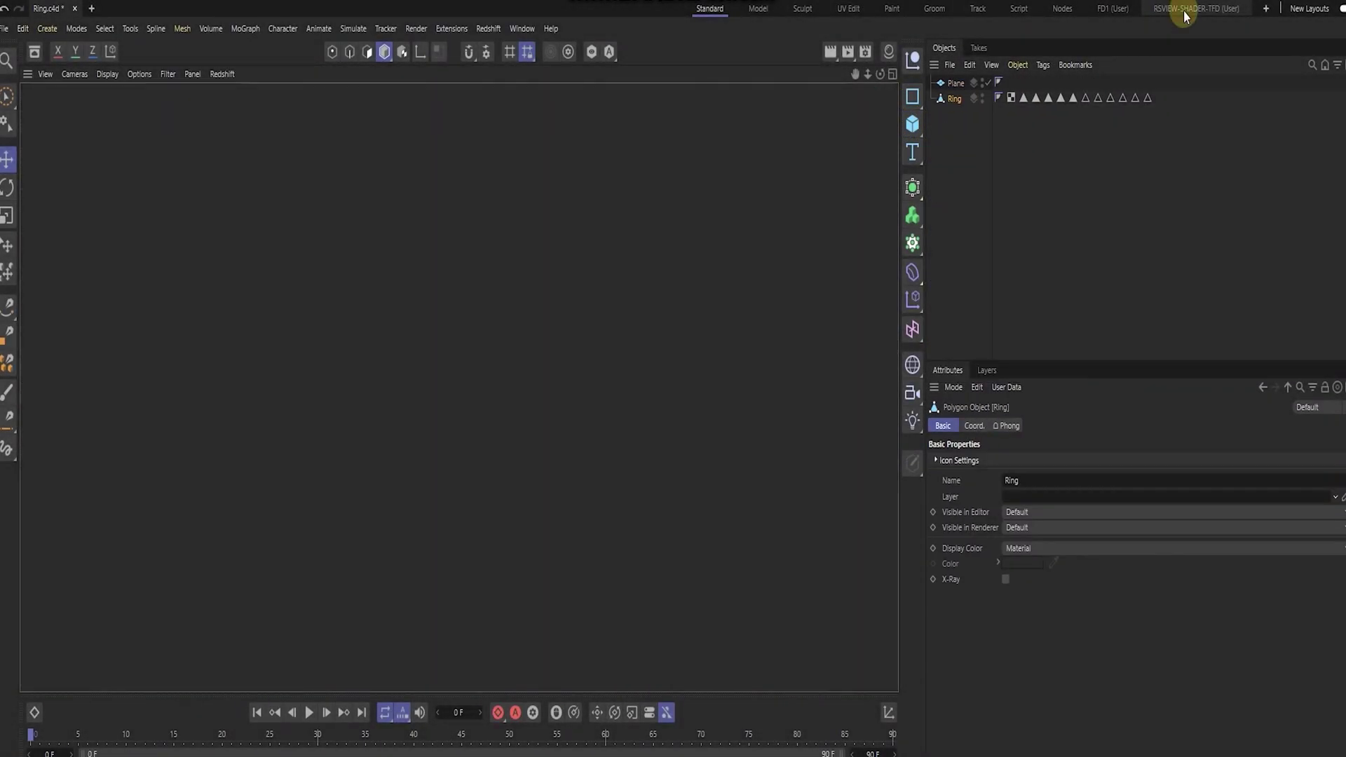
Step: Switch to the RSVIEW-SHADER-TFD layout, create a Redshift material, and make Redshift the renderer
click(1185, 8)
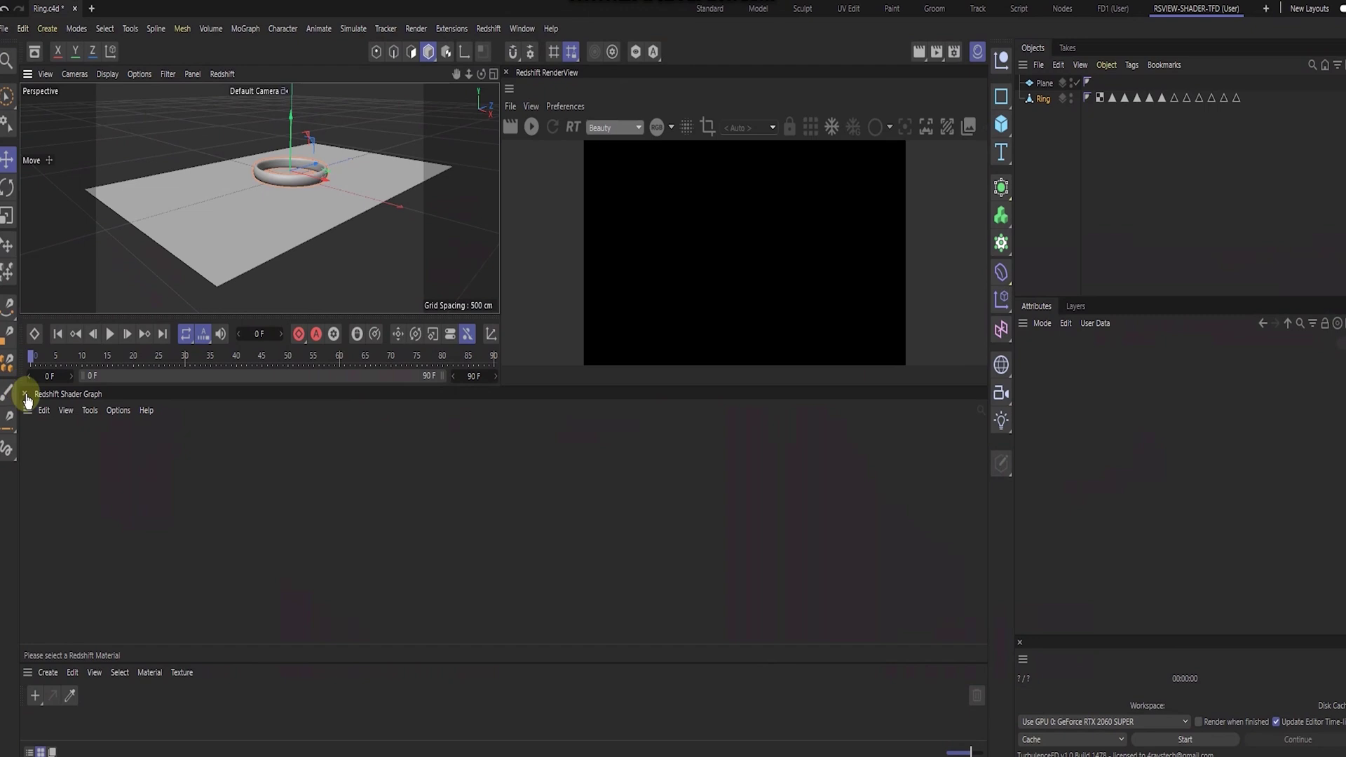
click(25, 395)
drag(513, 415, 513, 649)
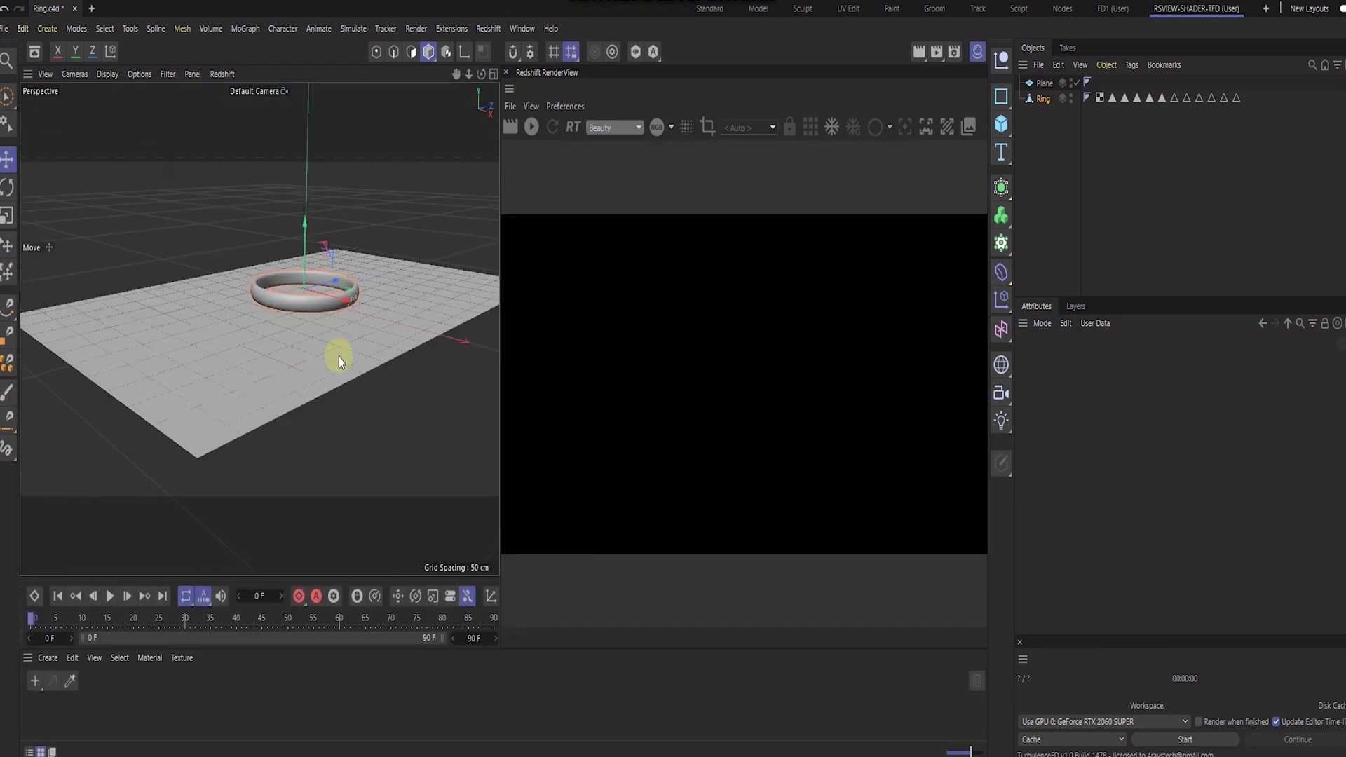
click(669, 110)
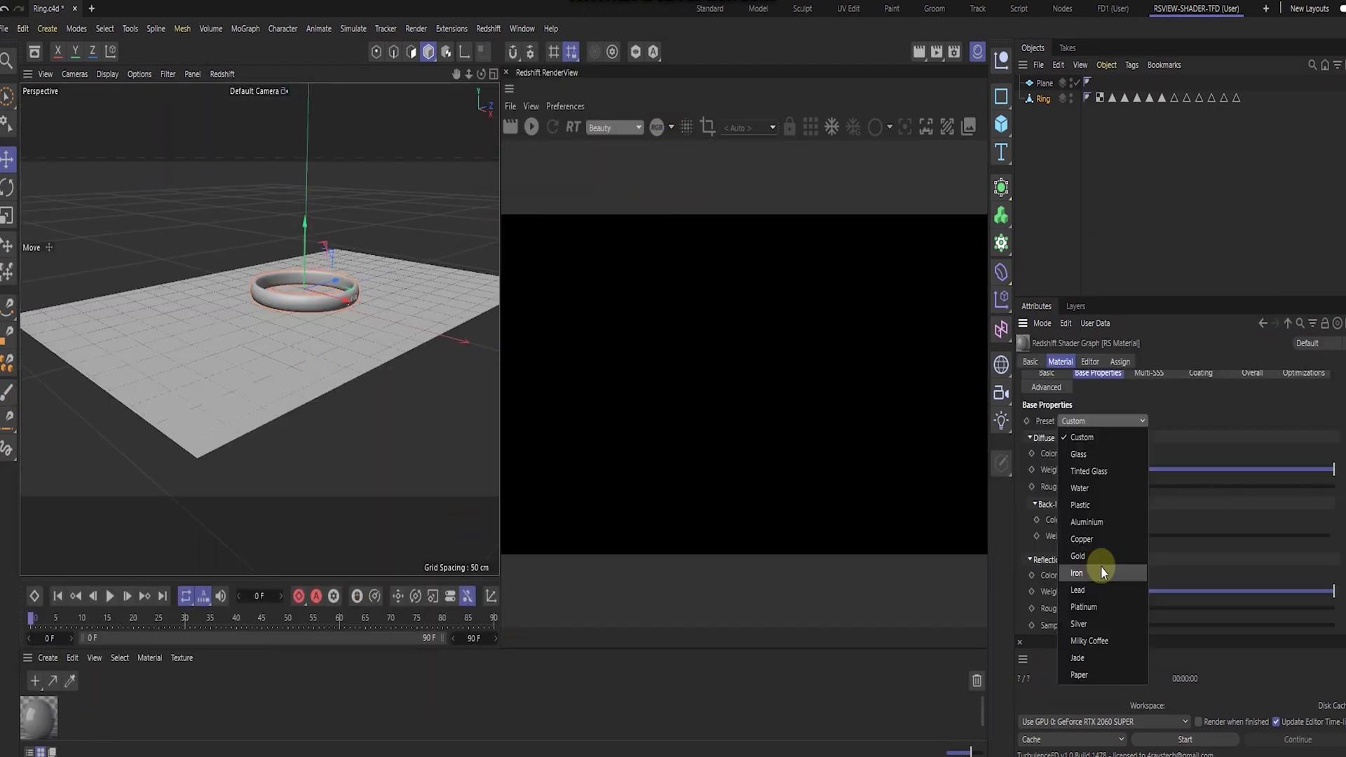
click(394, 125)
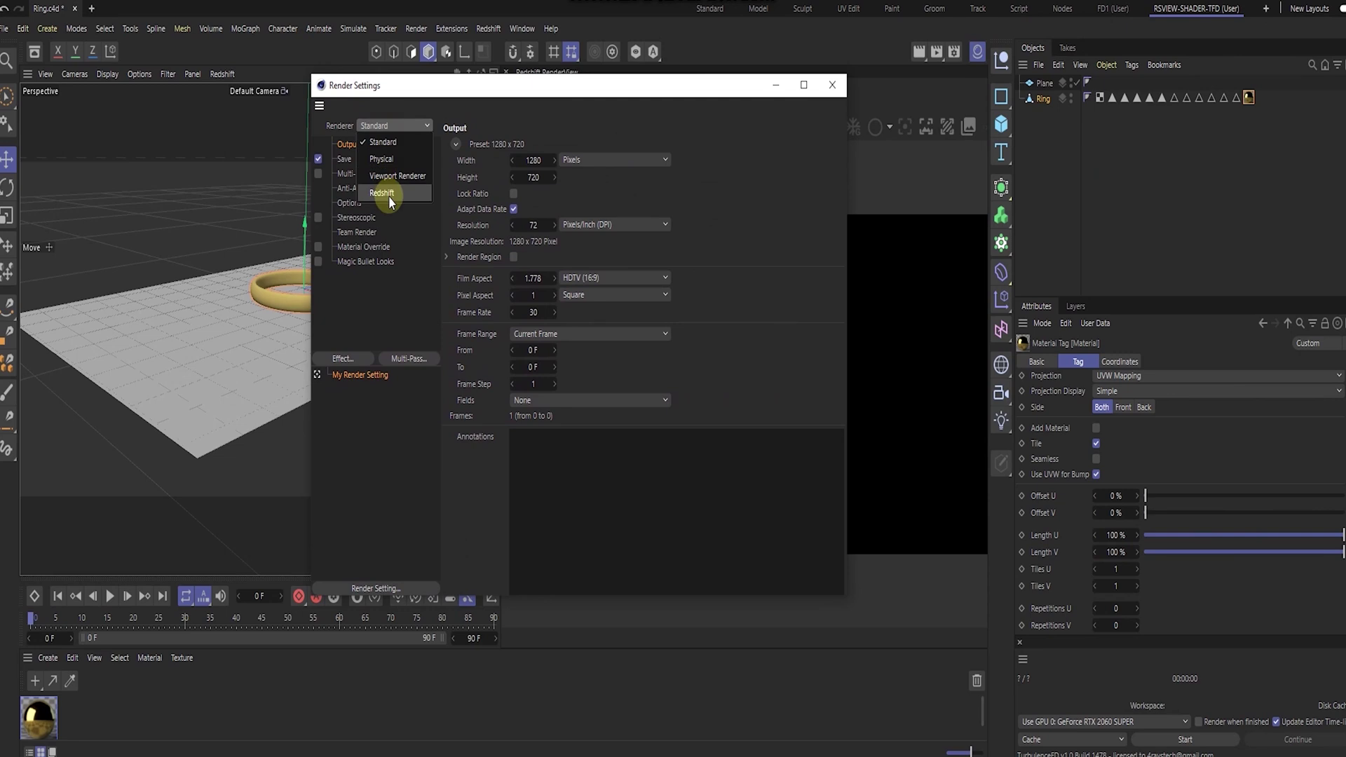
Step: Add a Redshift area light, raise it above the ring, and tilt it about -20.8°
click(832, 85)
click(530, 130)
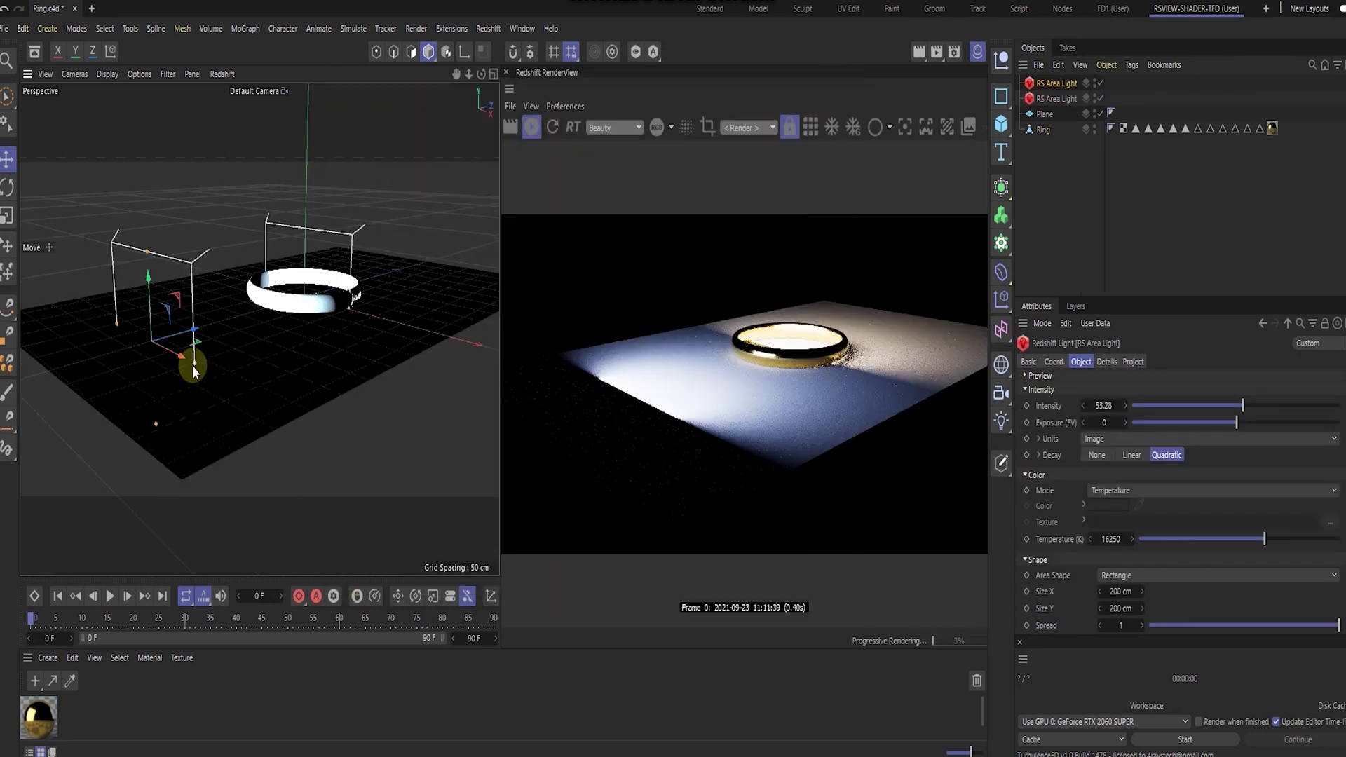
drag(192, 365, 167, 137)
key(r)
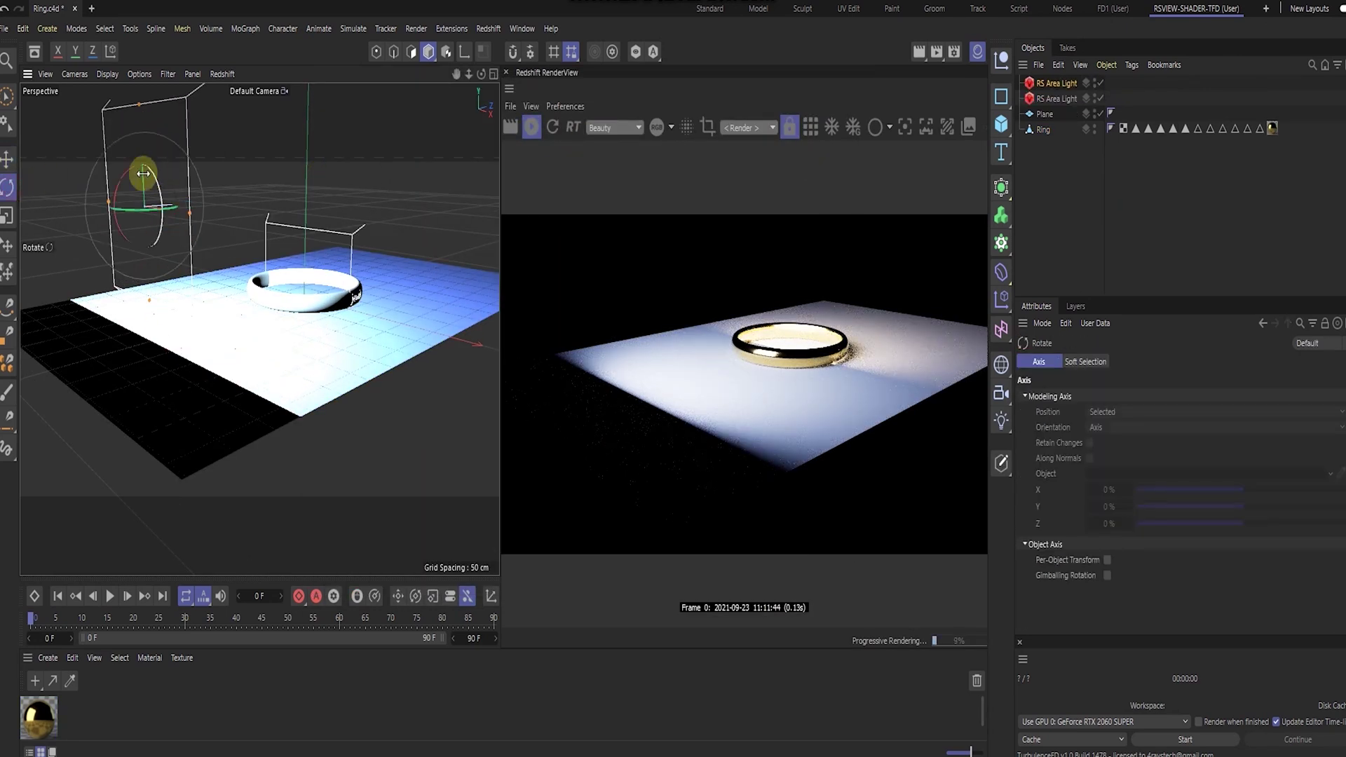
drag(167, 188, 130, 175)
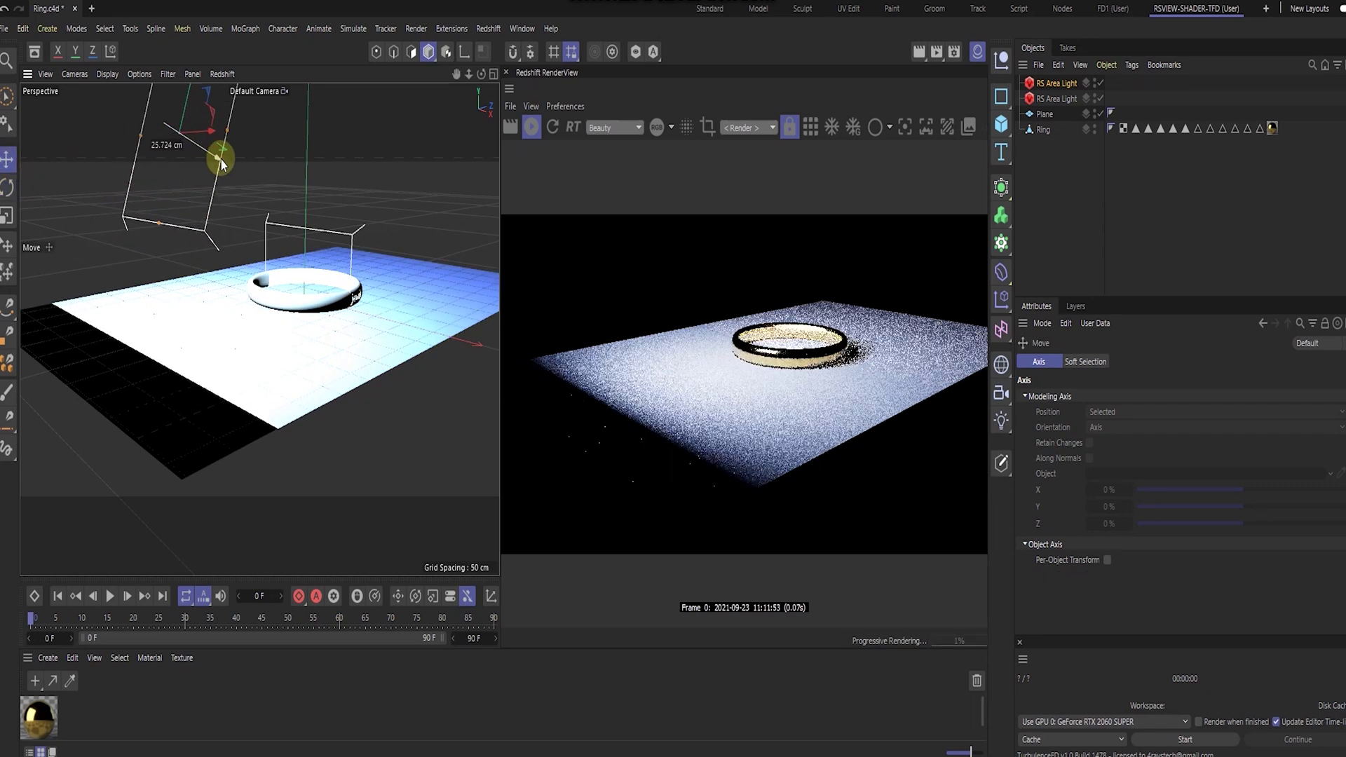
Step: Rotate the ring so it stands upright on the floor plane
alt+drag(367, 310, 405, 319)
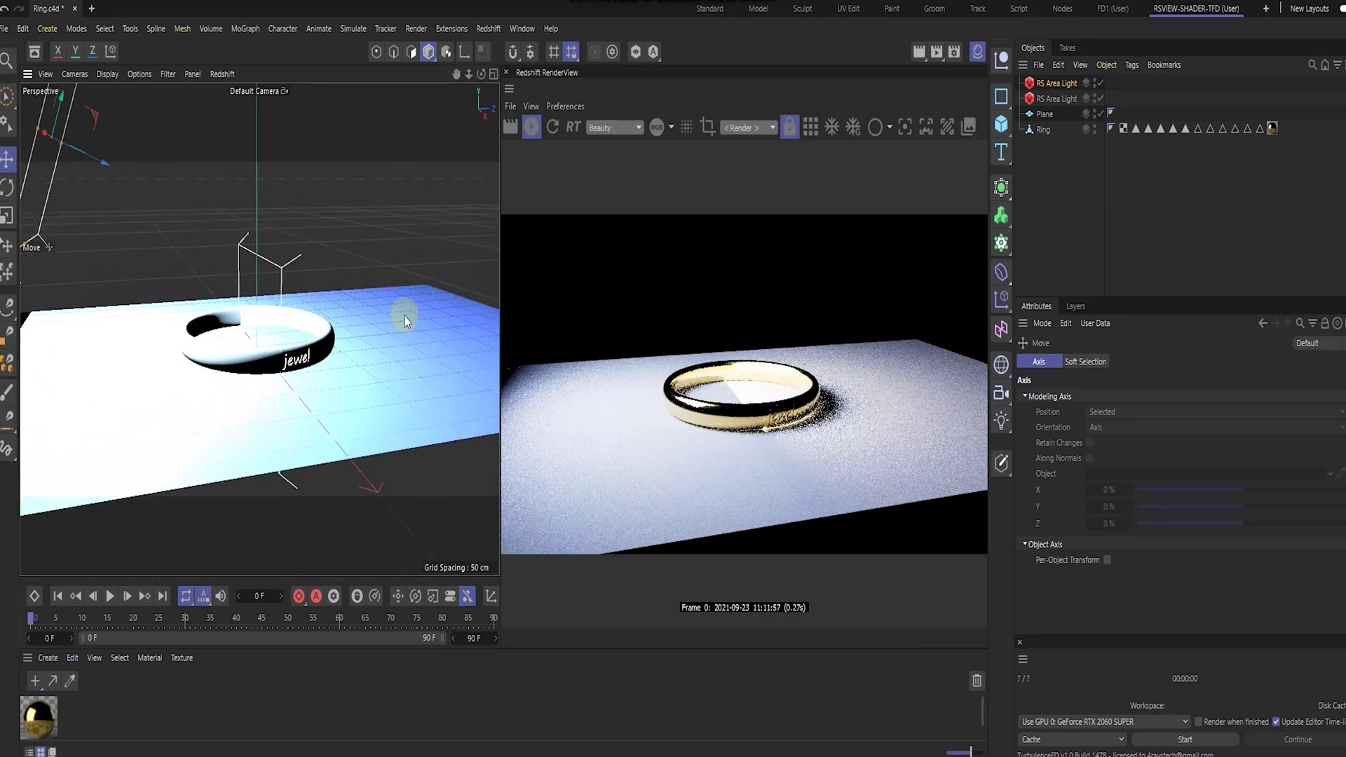
click(1048, 115)
click(11, 196)
mouse_move(280, 302)
mouse_down()
mouse_move(286, 319)
mouse_move(283, 287)
mouse_up()
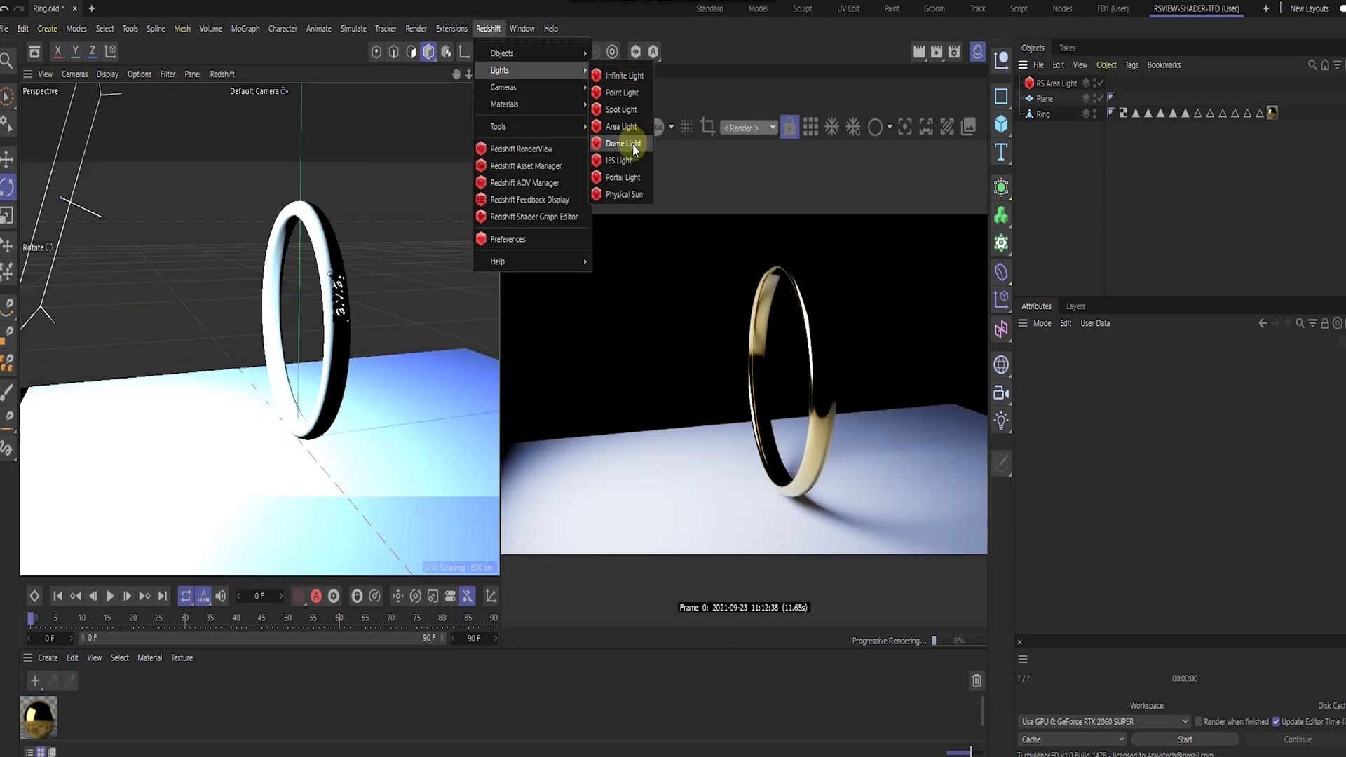
Step: Add a Redshift dome light using the photo_studio_london_hall_4k HDRI
click(617, 144)
click(1331, 493)
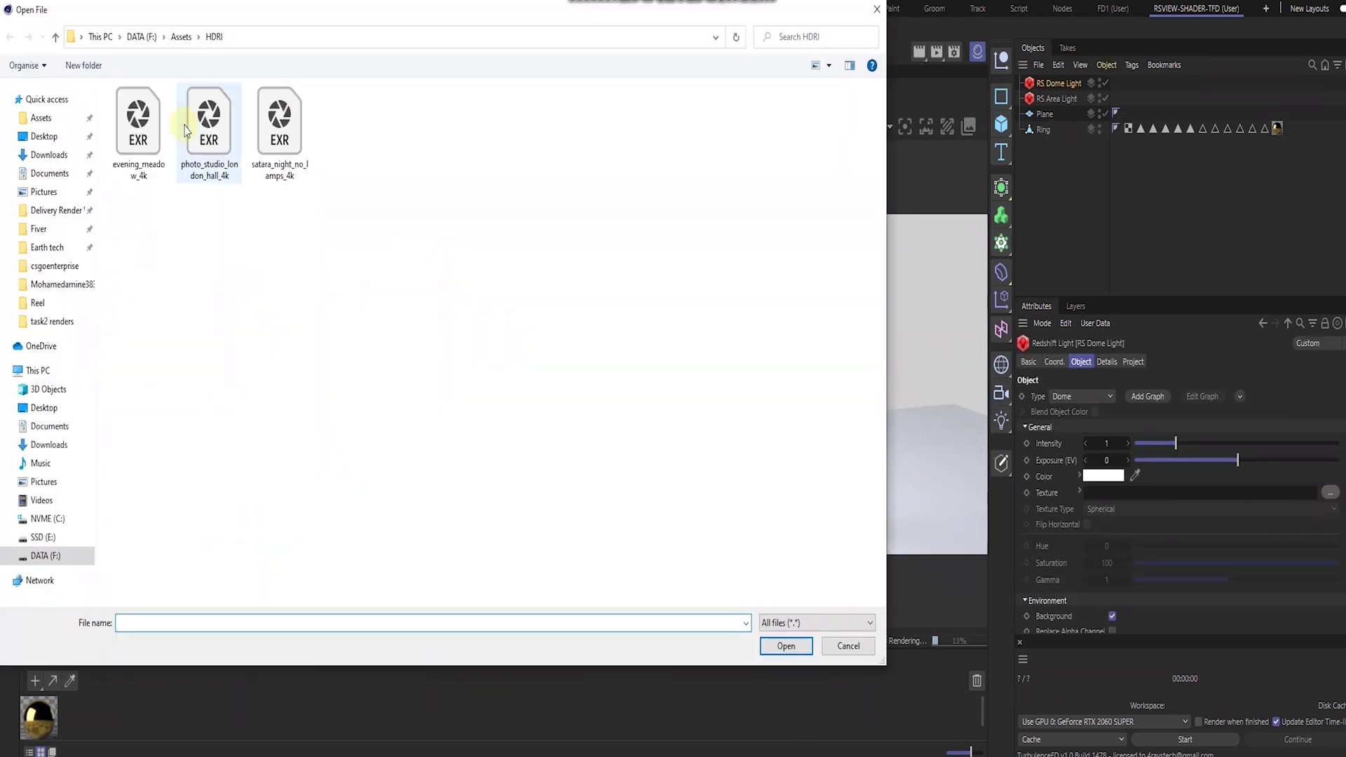
double_click(186, 131)
click(780, 512)
click(452, 28)
Step: Add a TurbulenceFD Container and a Disc emitter with Smoke Shader Channel set to Density
mouse_move(589, 319)
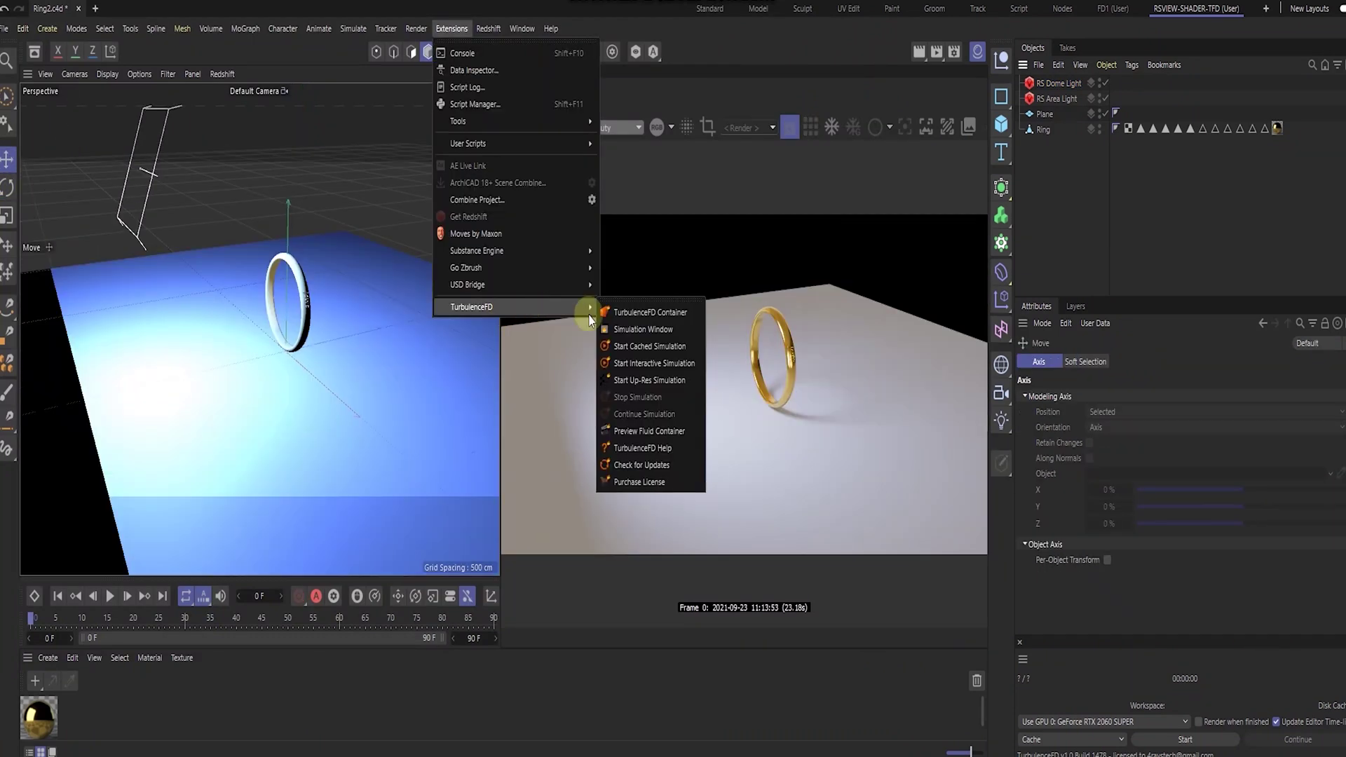
click(650, 313)
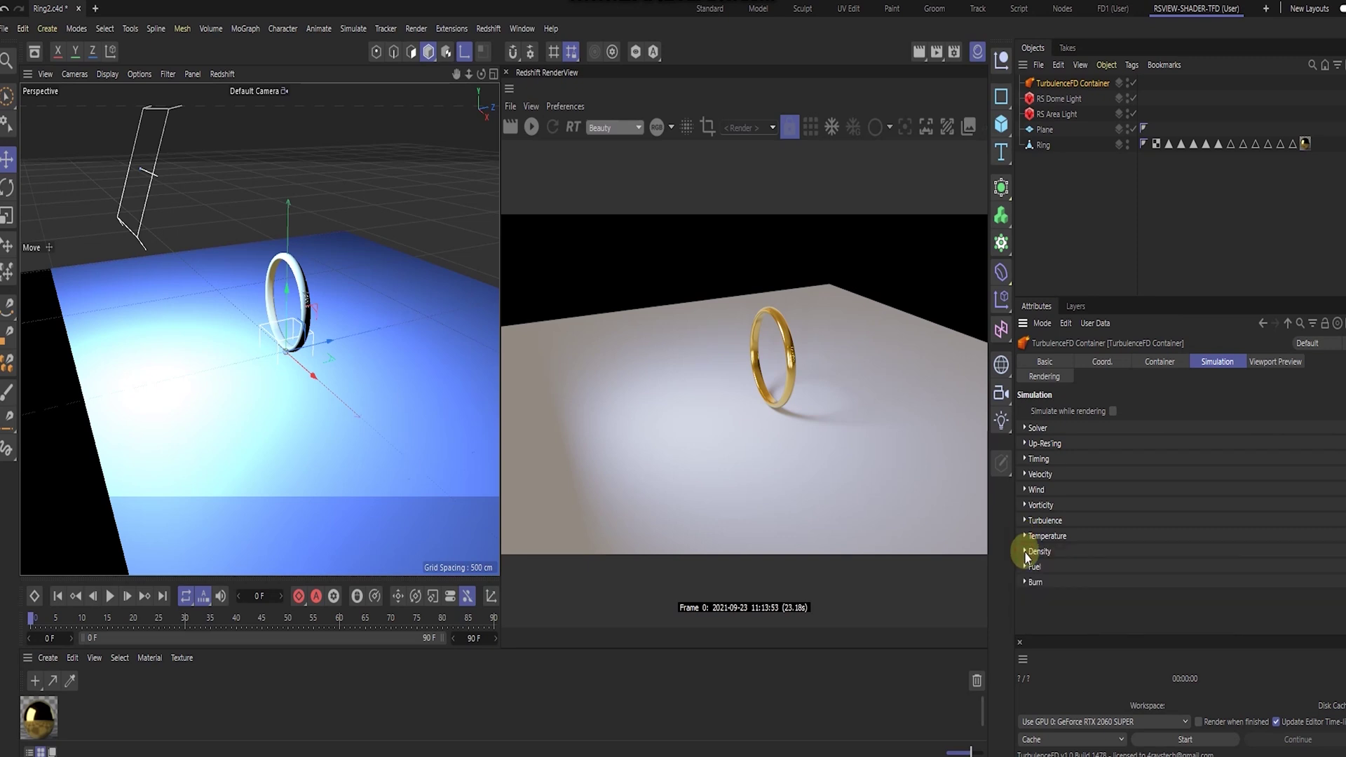
click(1001, 124)
click(1116, 181)
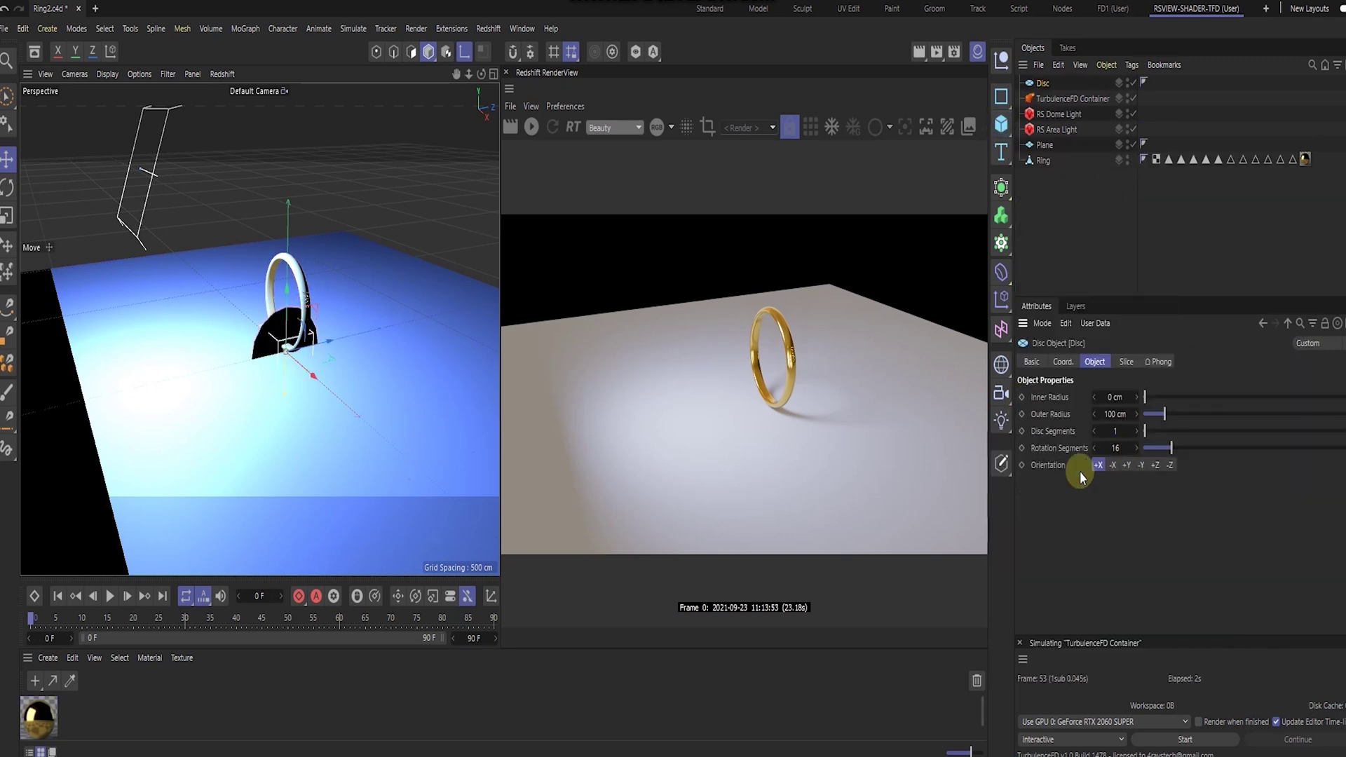
right_click(1047, 86)
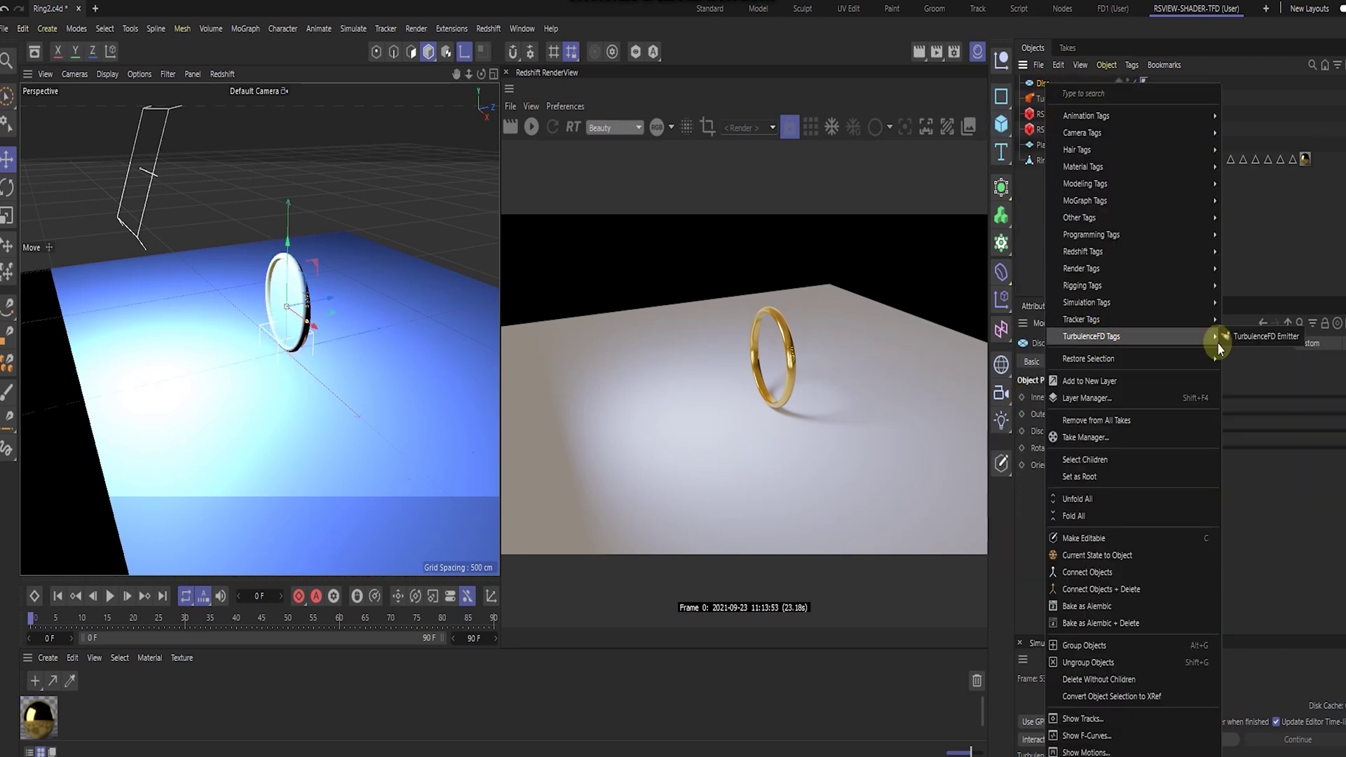
click(1230, 340)
click(1025, 415)
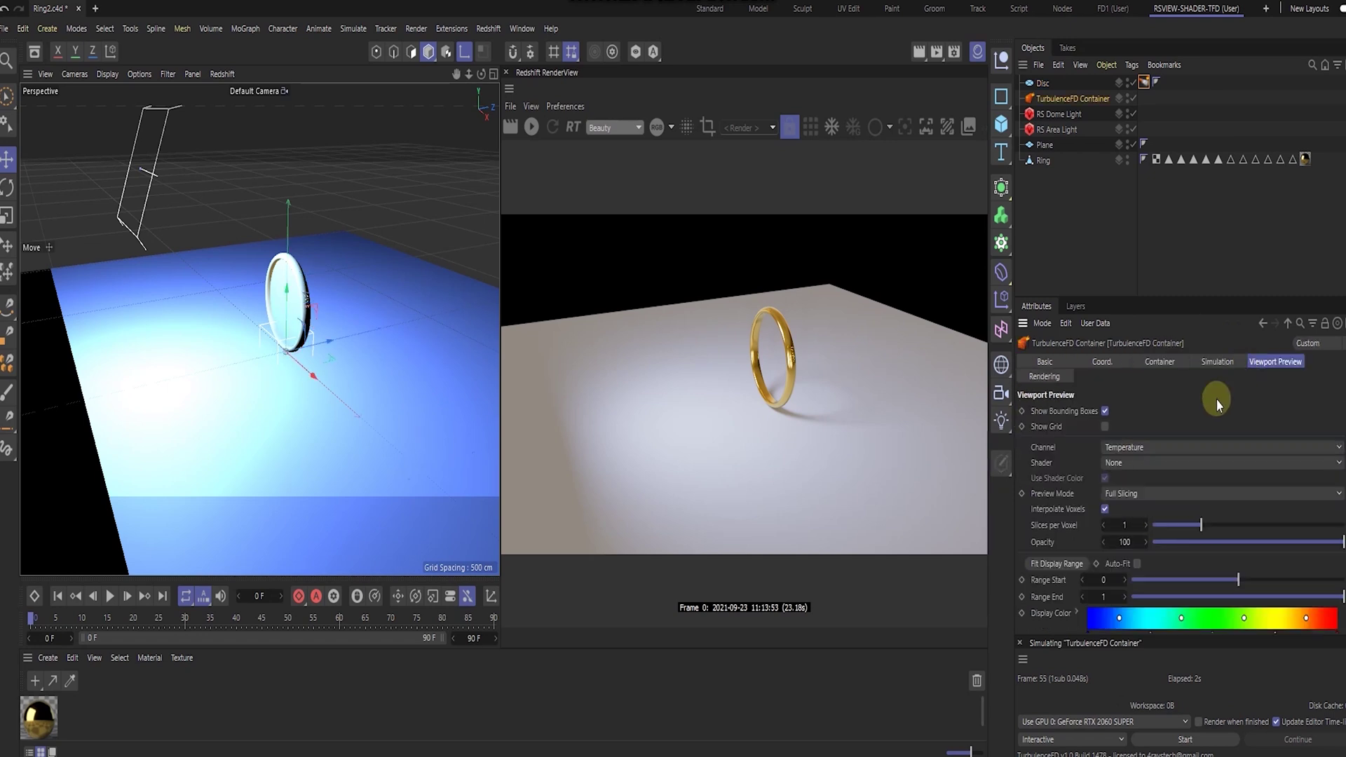
click(1026, 428)
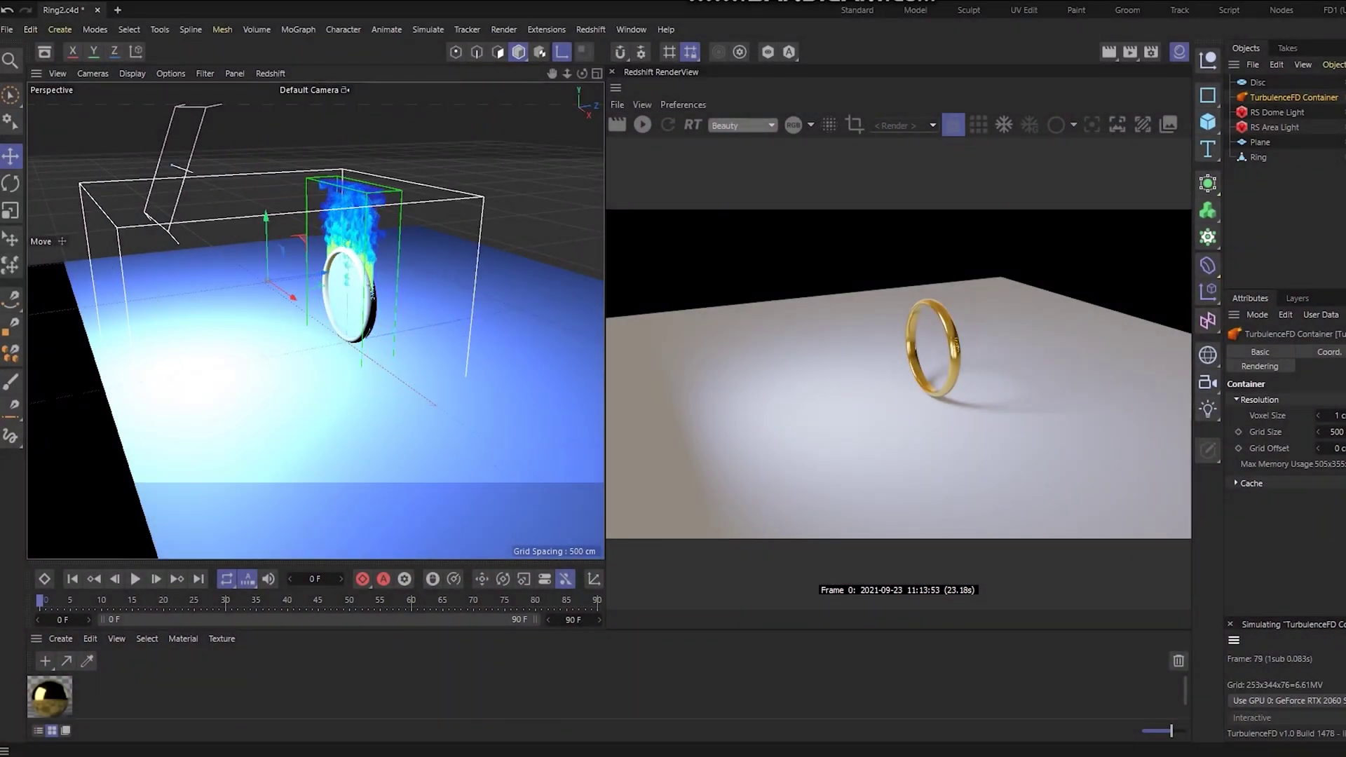
Step: Review the Temperature and Density settings and set the fire Color Mode to Manual
scroll(1284, 491, down, 5)
click(1236, 511)
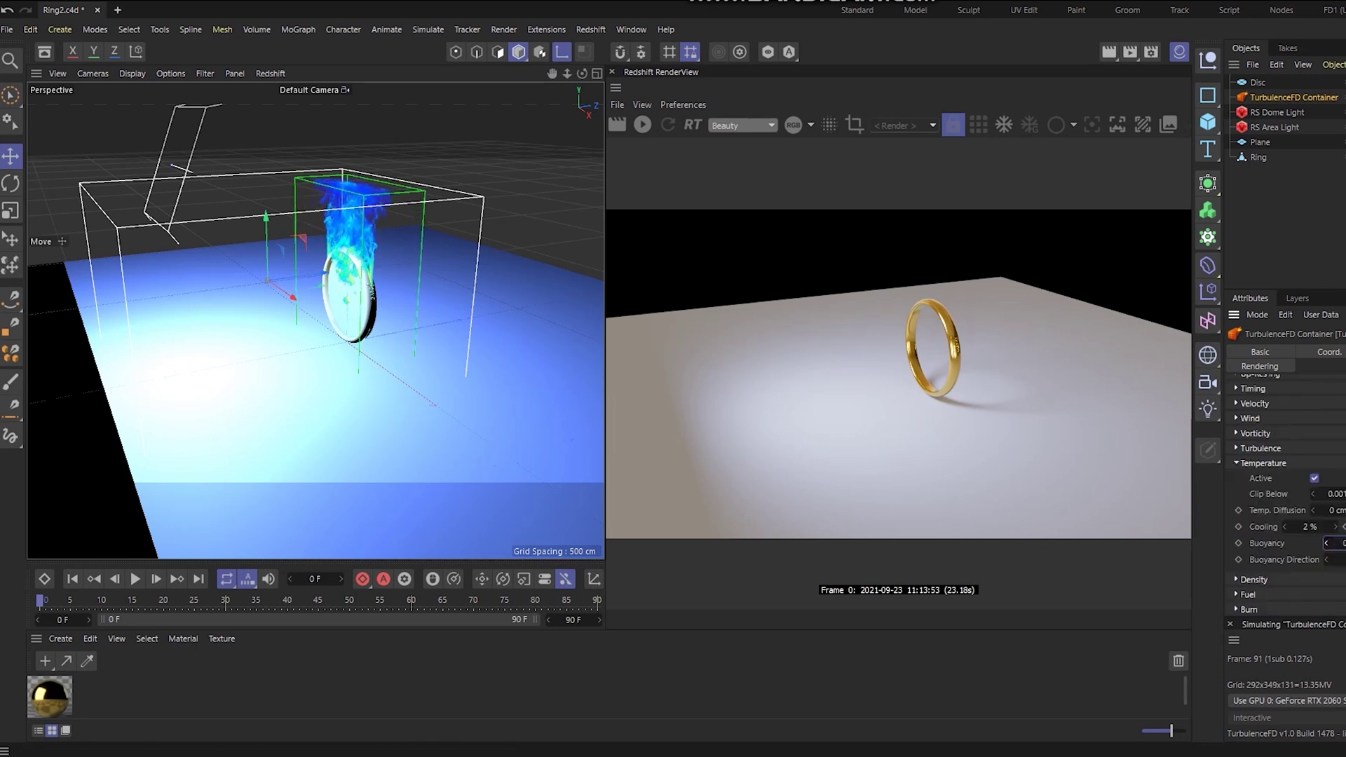
click(1237, 463)
click(1238, 478)
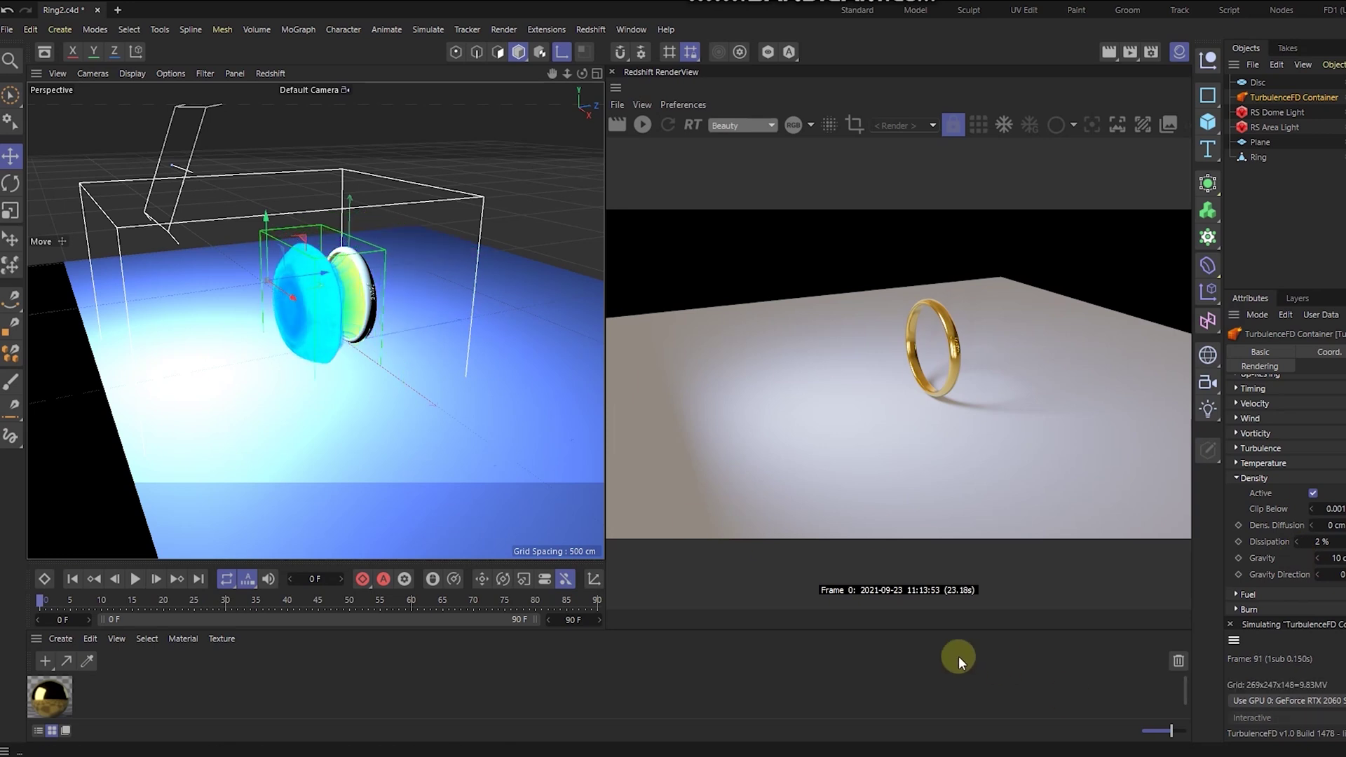
click(1260, 366)
scroll(1234, 432, down, 3)
click(1322, 506)
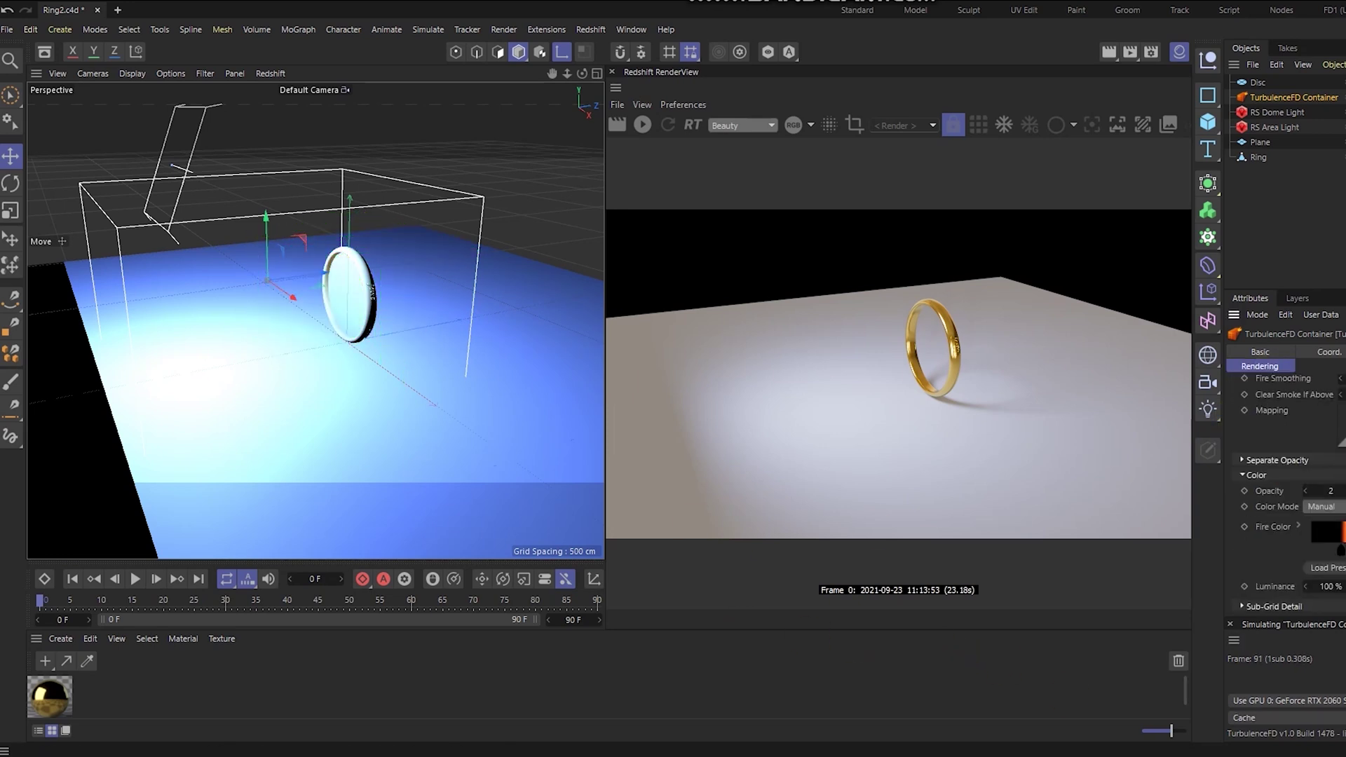
scroll(1325, 526, up, 10)
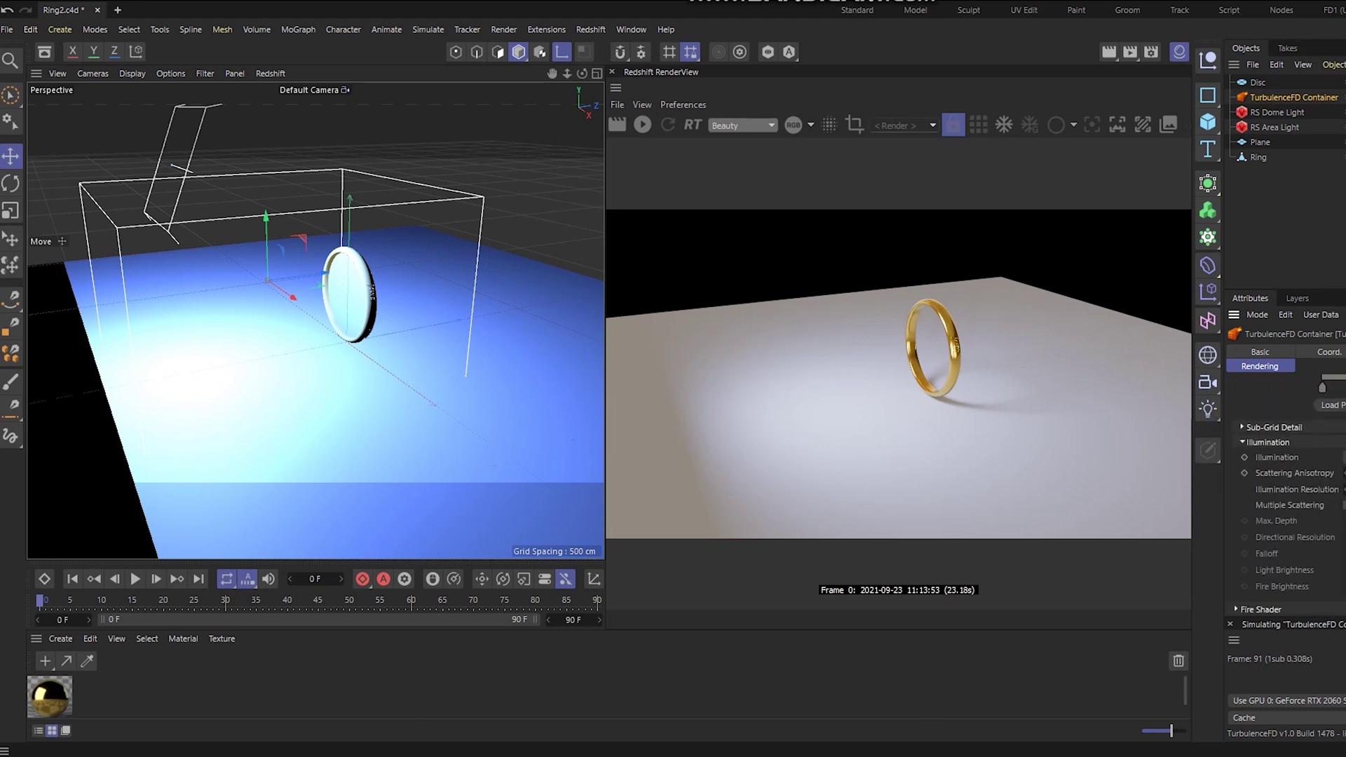
click(1237, 399)
Step: Switch the simulation to Cache mode and set the scene end frame to 150
click(1341, 352)
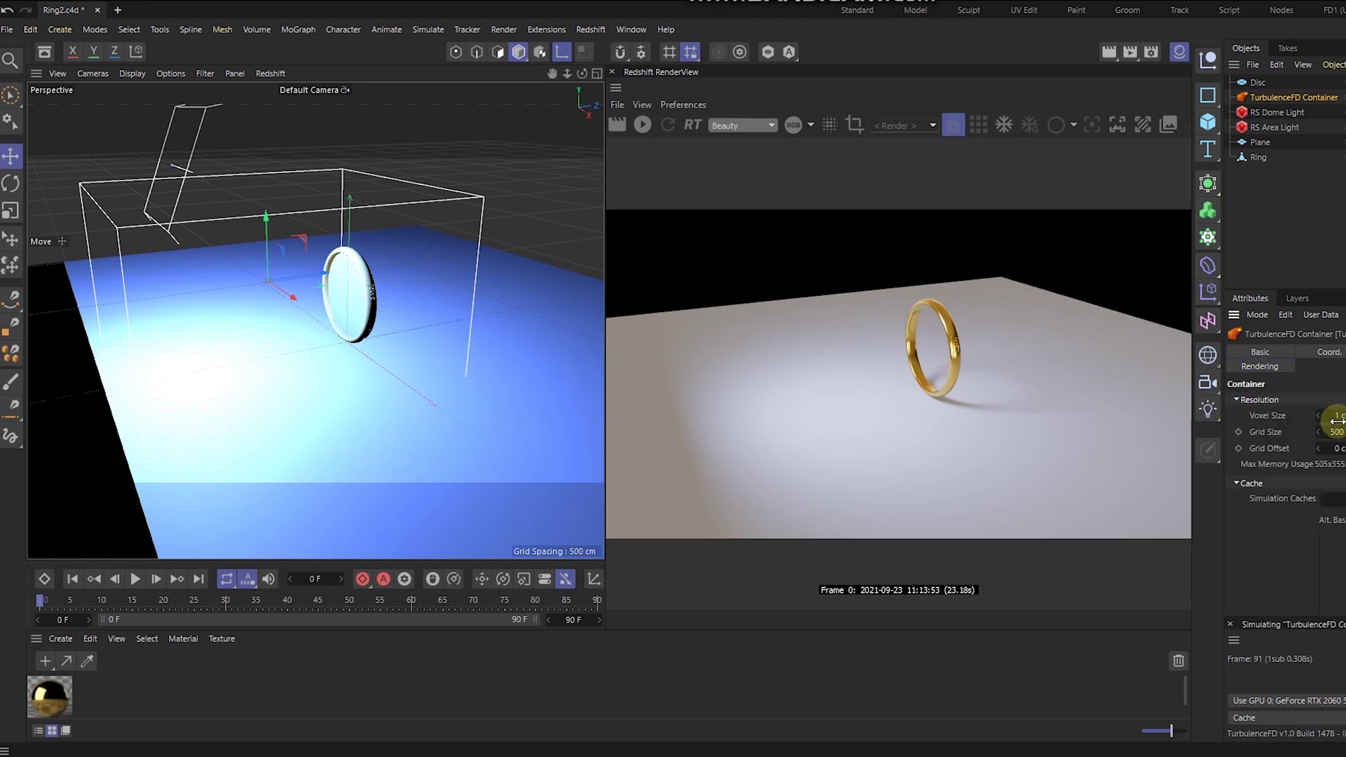
click(1235, 399)
click(1319, 718)
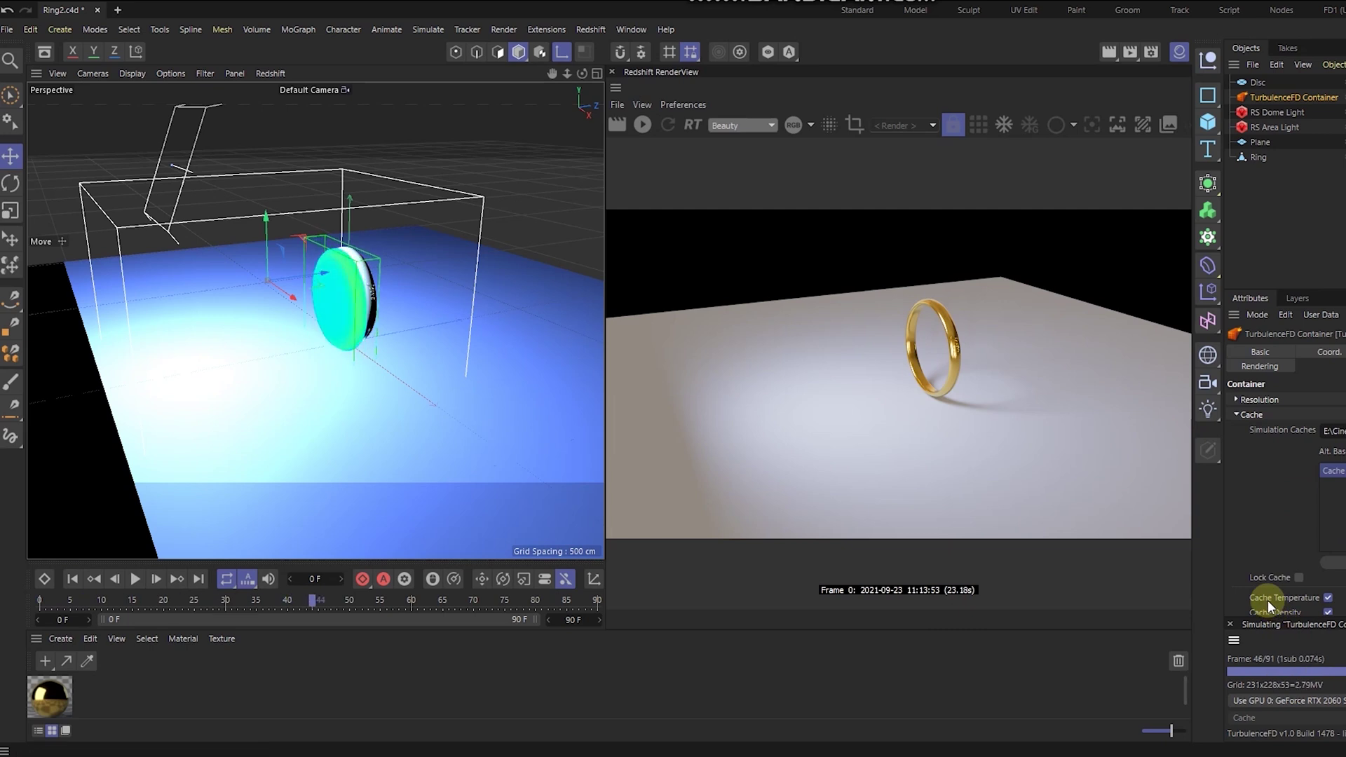
click(572, 620)
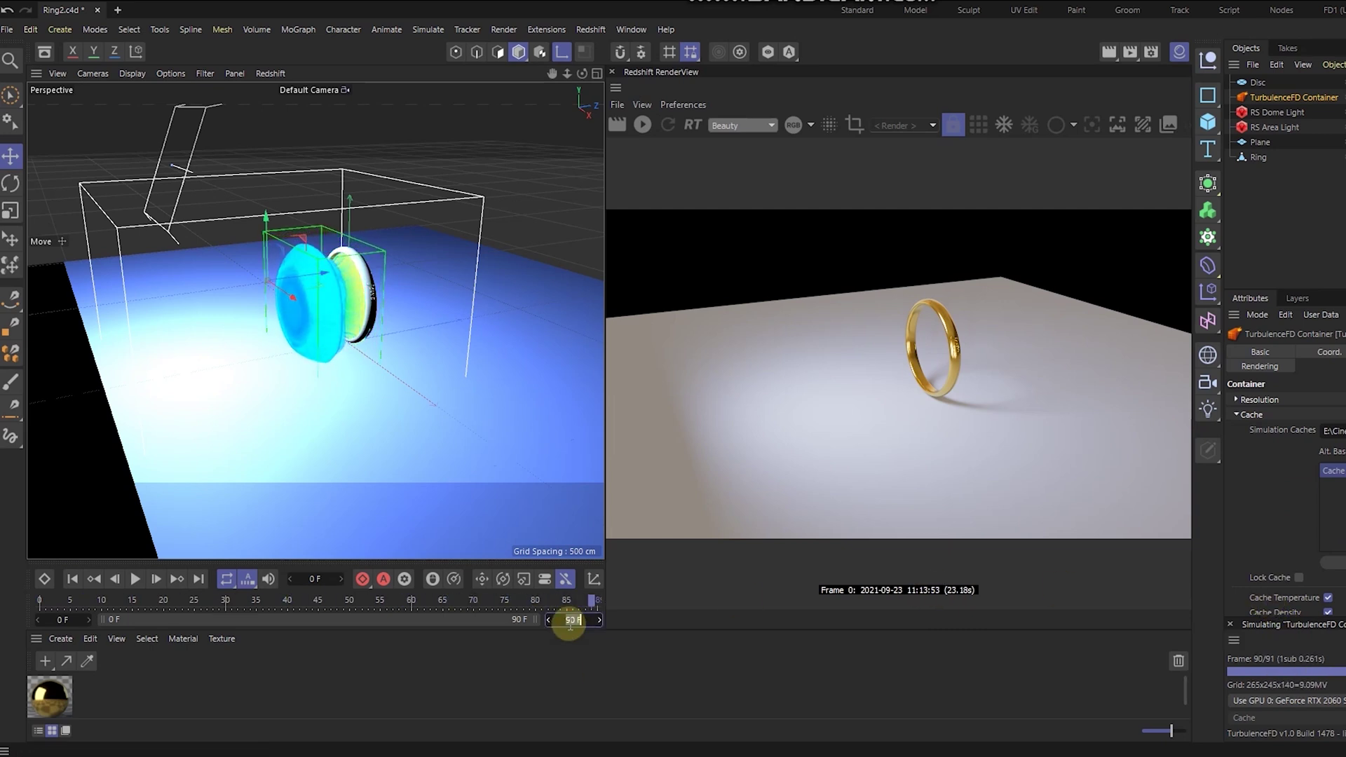
key(Return)
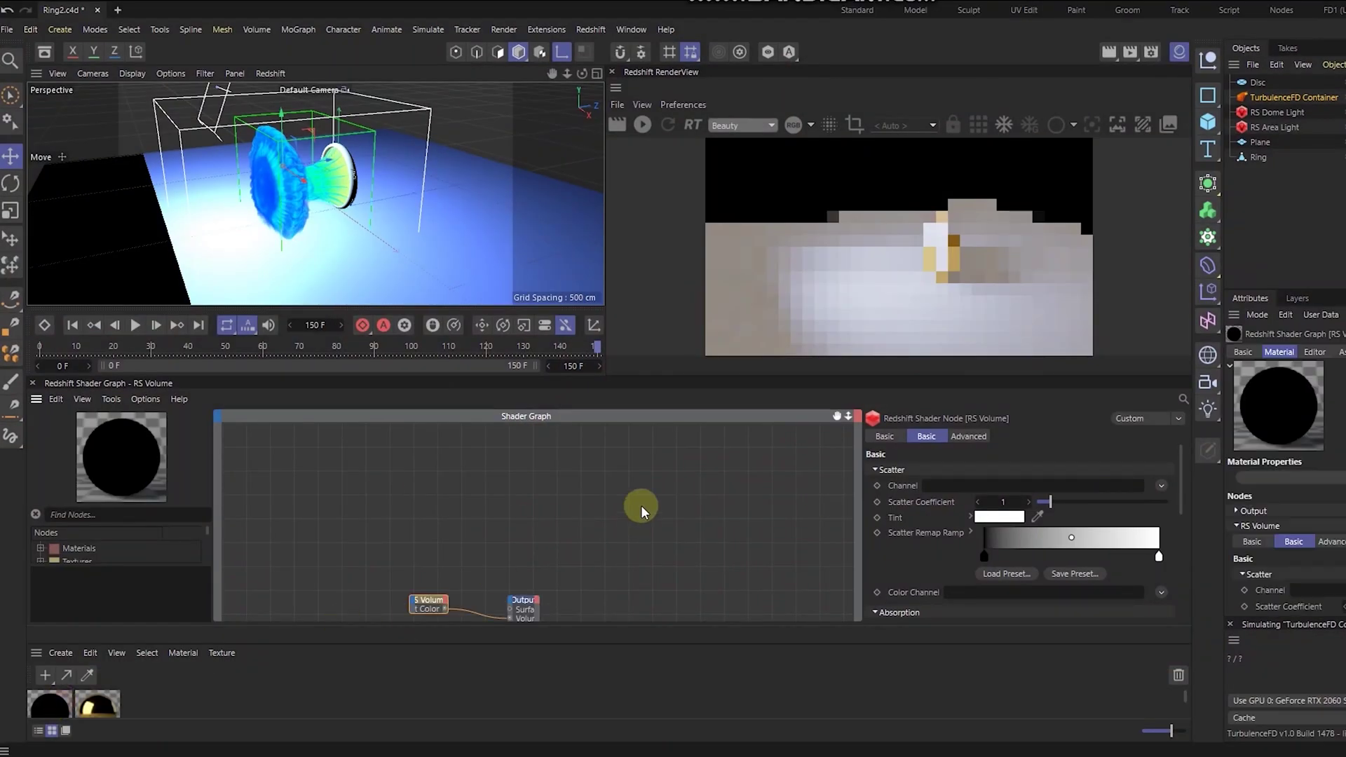
Step: Set the RS Volume node's Scatter Channel to density and Emission Channel to temperature
drag(640, 505, 409, 519)
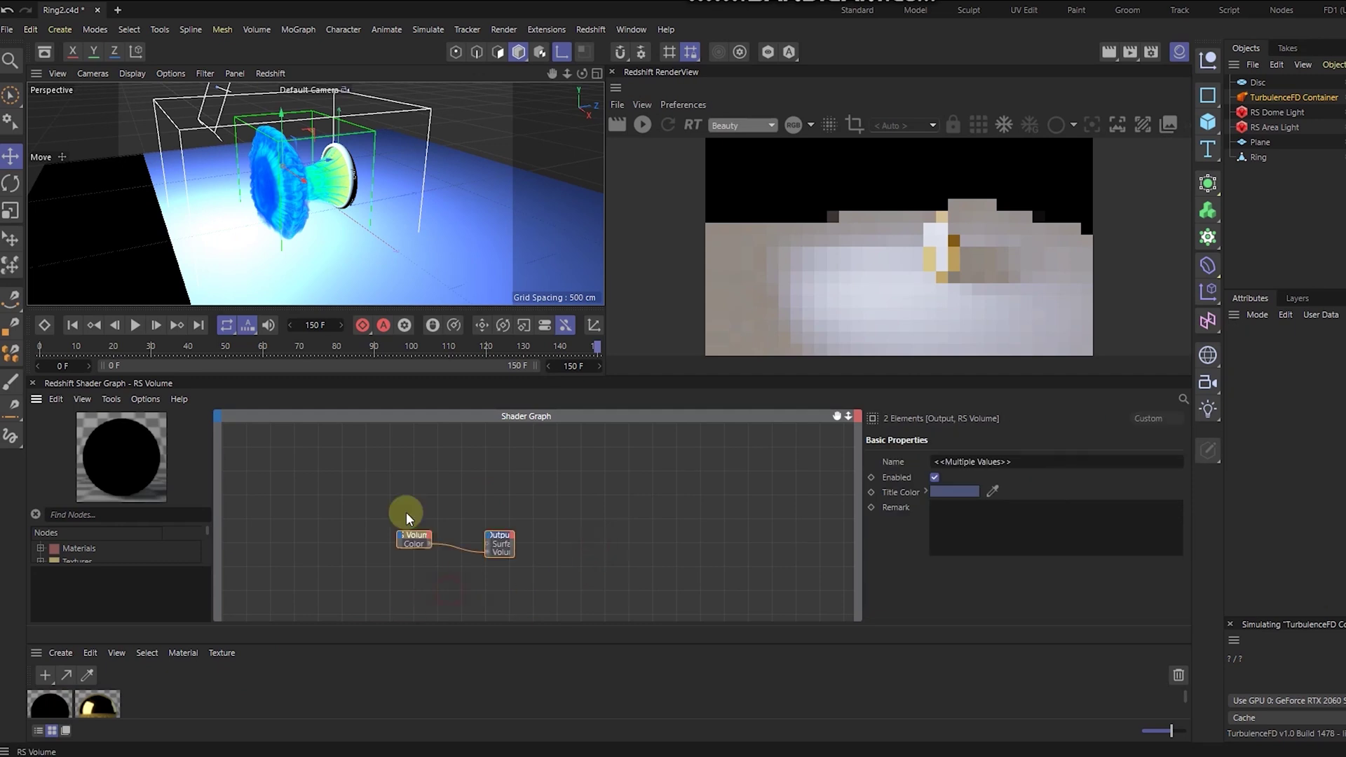
scroll(409, 518, up, 3)
click(391, 489)
scroll(1182, 498, down, 3)
scroll(1171, 491, up, 3)
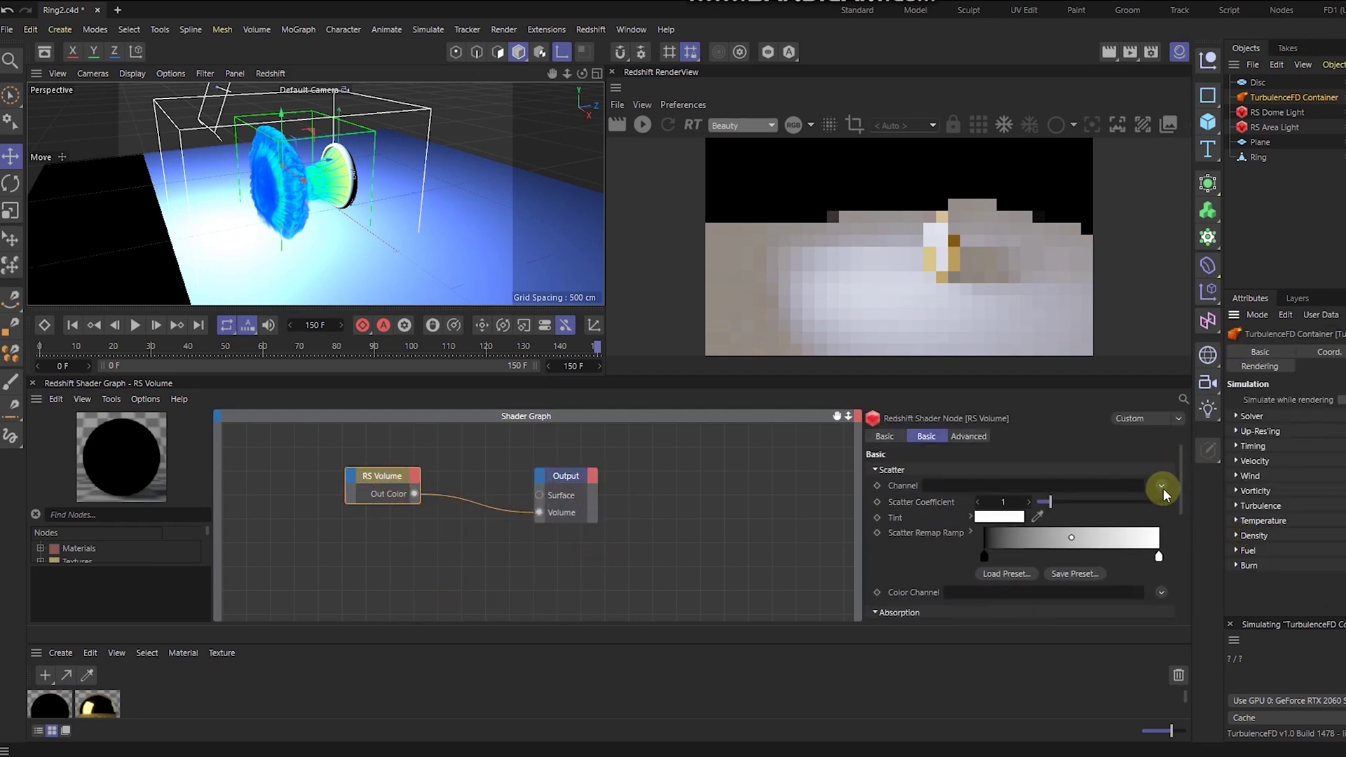
click(1161, 485)
click(1185, 544)
click(875, 469)
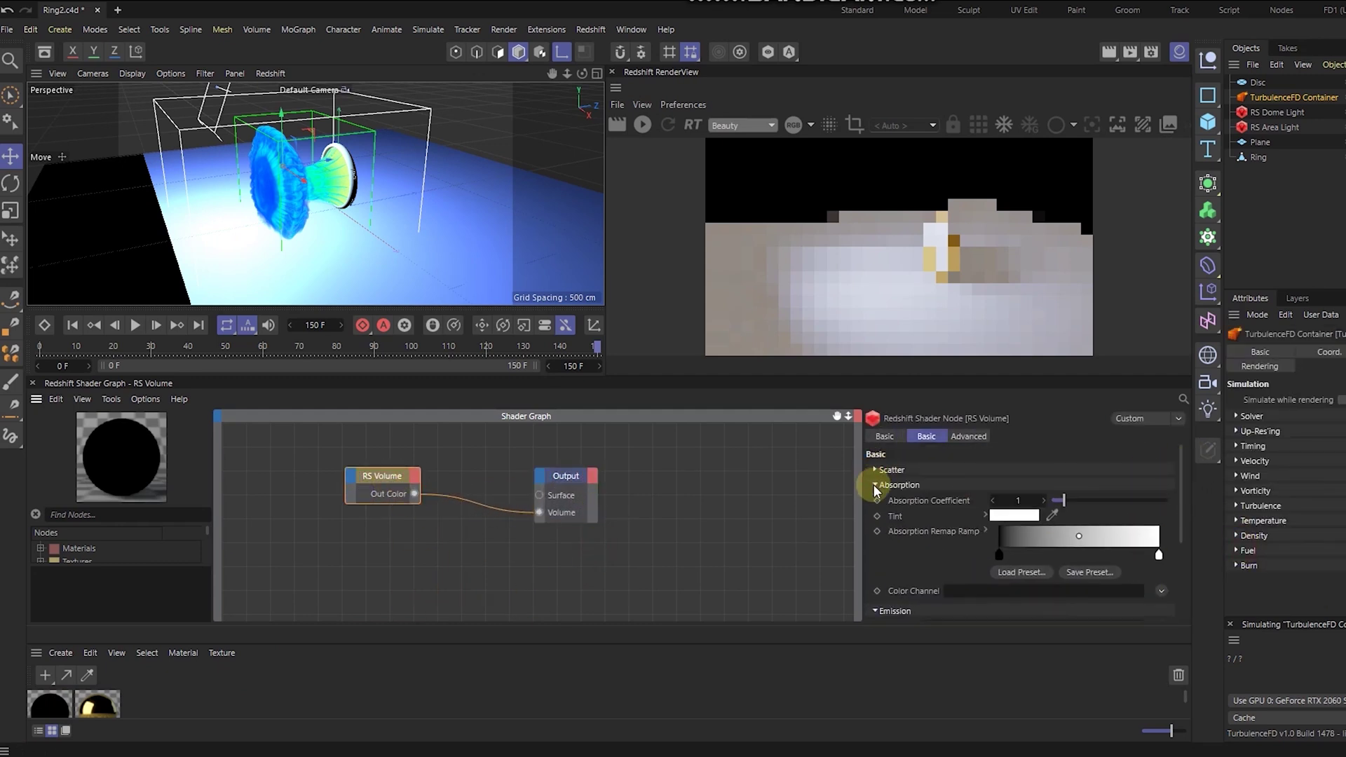
click(875, 484)
click(1162, 515)
click(1251, 604)
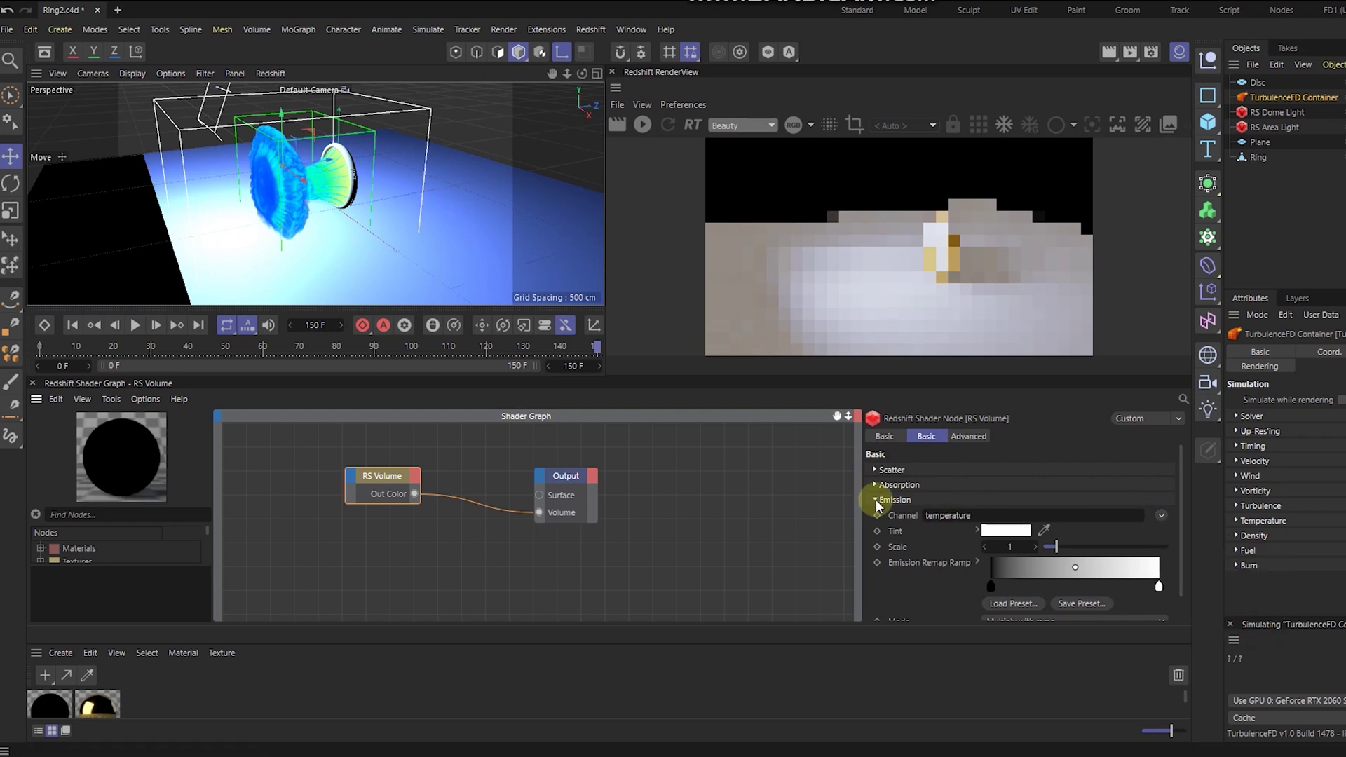
click(875, 499)
Step: Apply the volume material to the TurbulenceFD Container, render, and load a fire preset for the emission ramp
drag(1314, 100, 1311, 101)
click(639, 124)
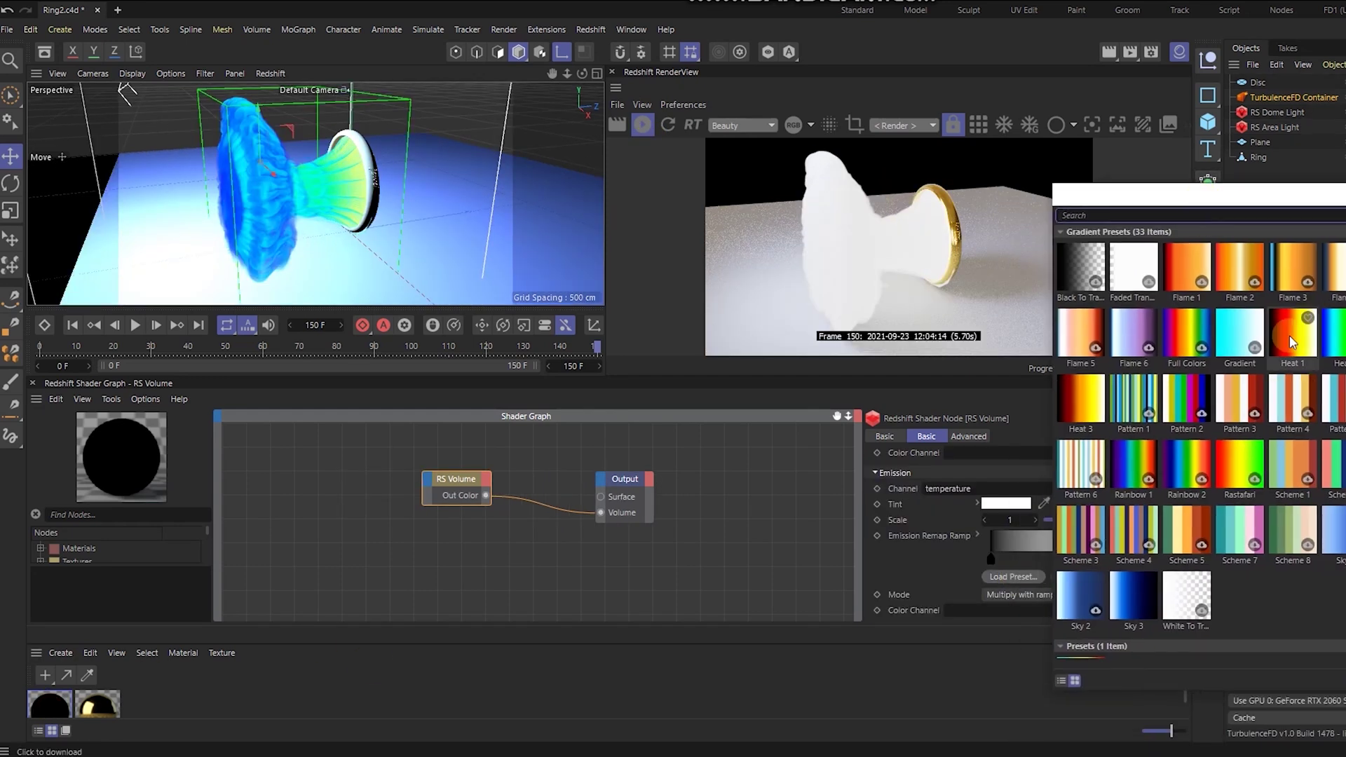
click(1289, 336)
click(990, 561)
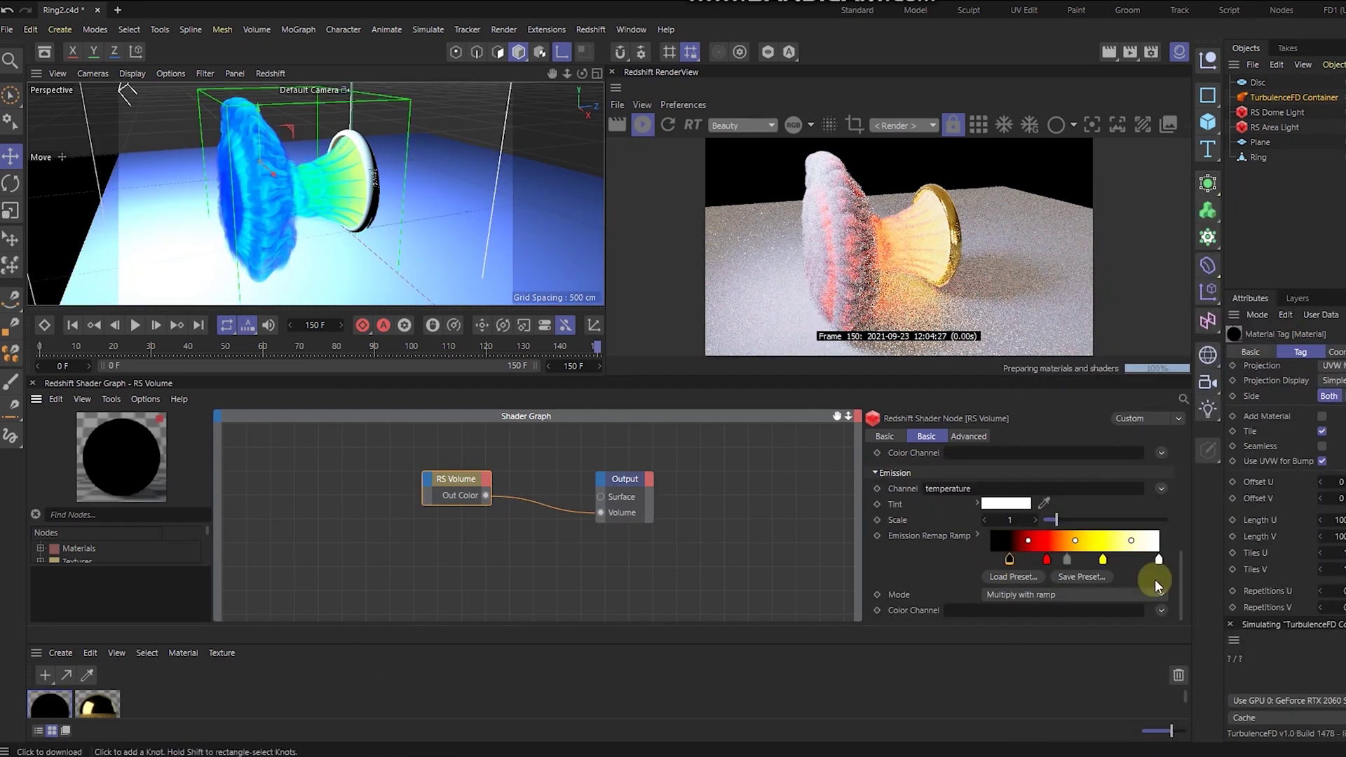